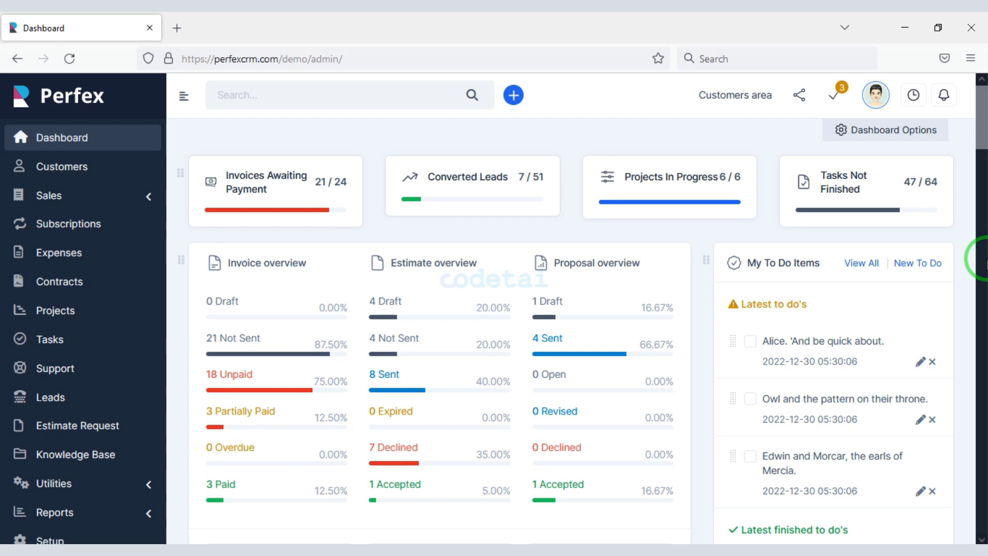
Look over the Perfex demo admin dashboard, then bring up the CodeCanyon Perfex product page.
mouse_move(980, 124)
mouse_down()
mouse_move(983, 515)
mouse_move(980, 99)
mouse_up()
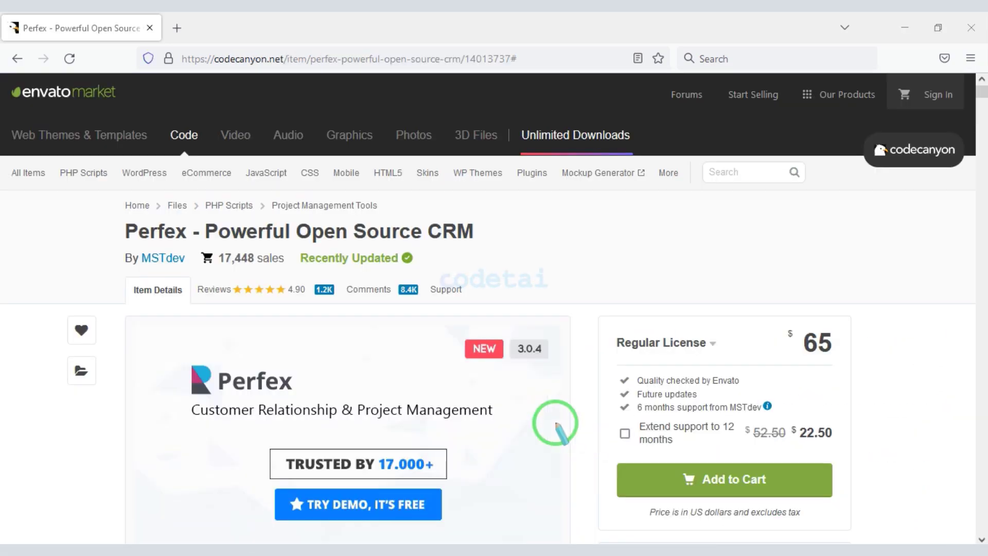
mouse_move(546, 416)
mouse_down()
mouse_move(127, 227)
mouse_move(276, 252)
mouse_move(484, 246)
mouse_up()
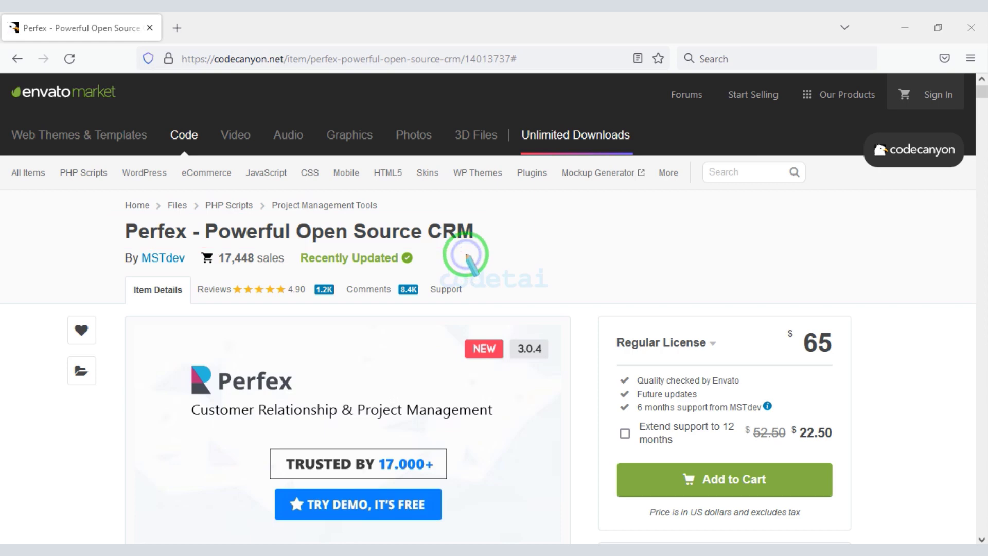
Read down the CodeCanyon Perfex description, then go to the Hostinger homepage.
scroll(502, 324, down, 5)
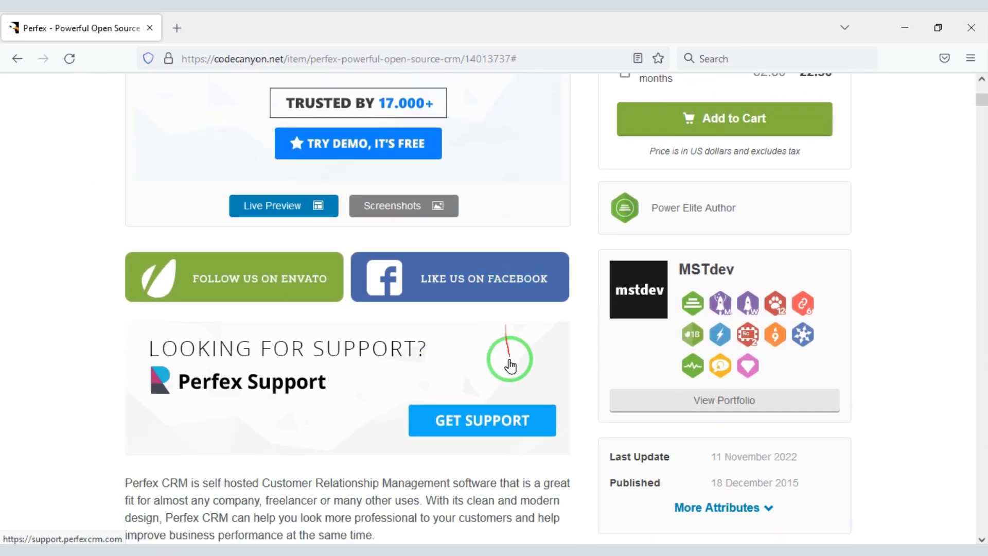
scroll(510, 393, down, 4)
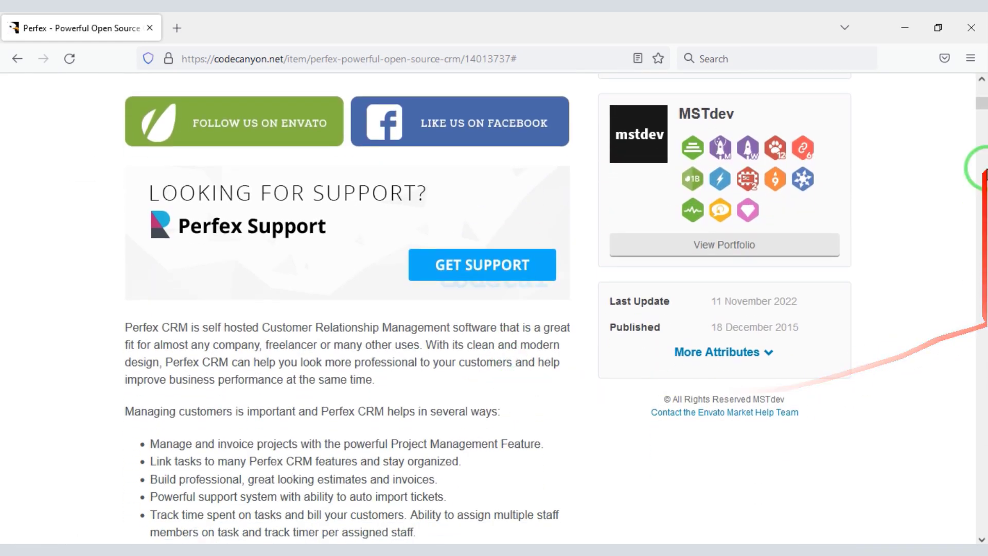
drag(983, 108, 985, 168)
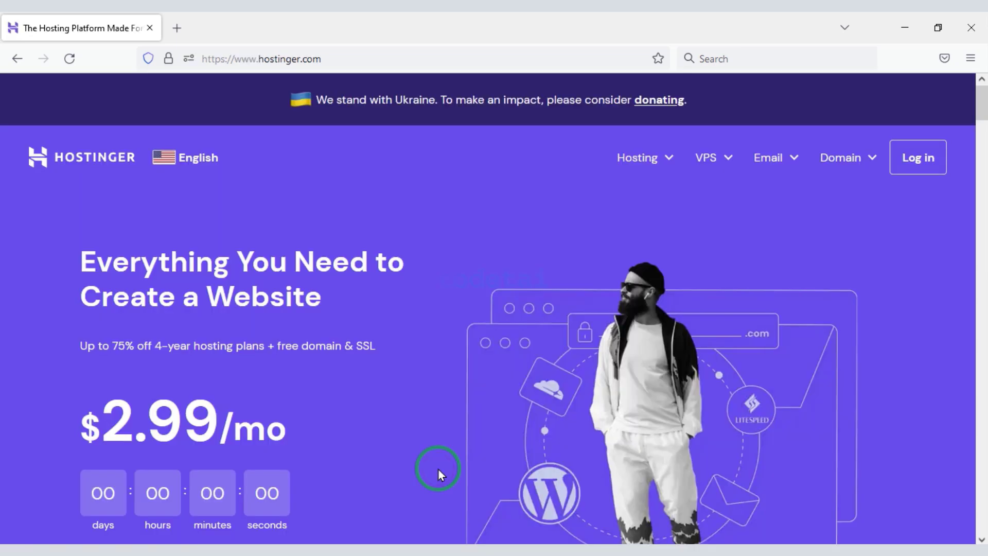
Go to the Web Hosting plans page from the Hosting menu.
scroll(437, 468, down, 7)
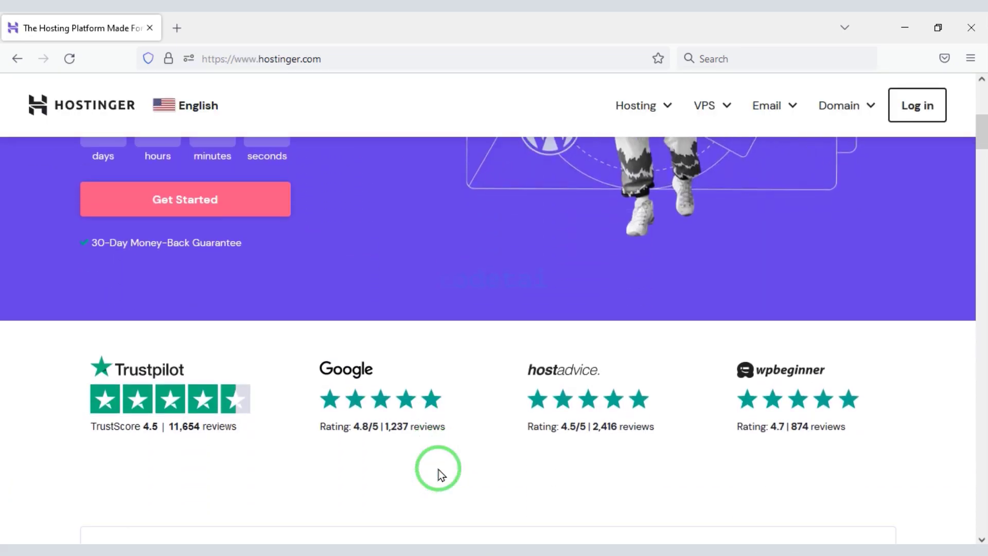
scroll(438, 469, up, 5)
mouse_move(641, 117)
click(612, 157)
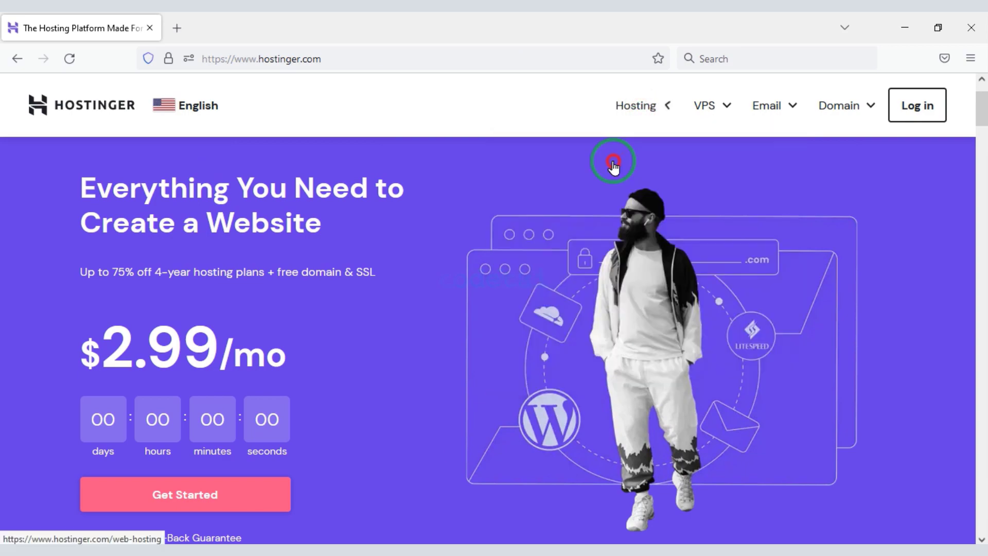
Scroll through the web hosting plan cards to compare them.
scroll(540, 303, down, 12)
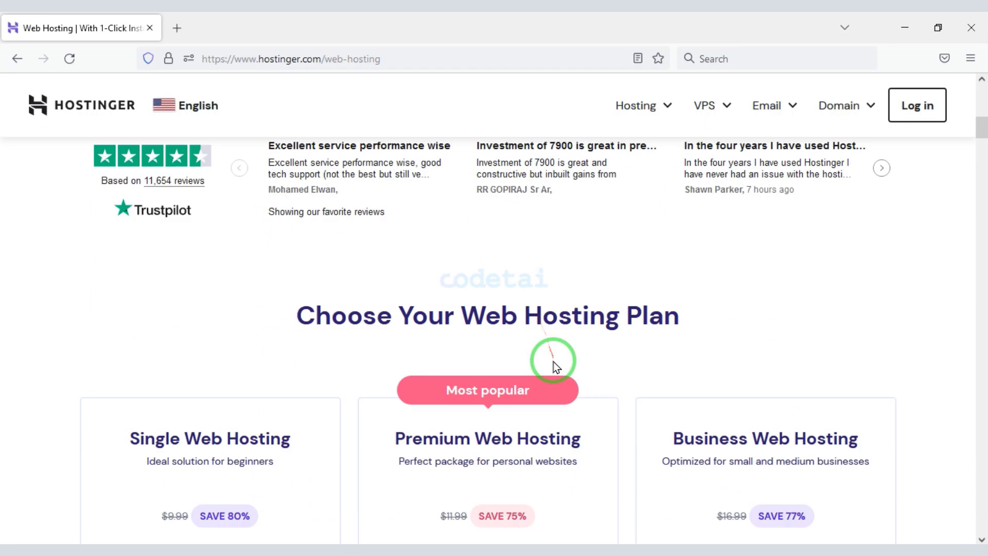
scroll(551, 363, down, 4)
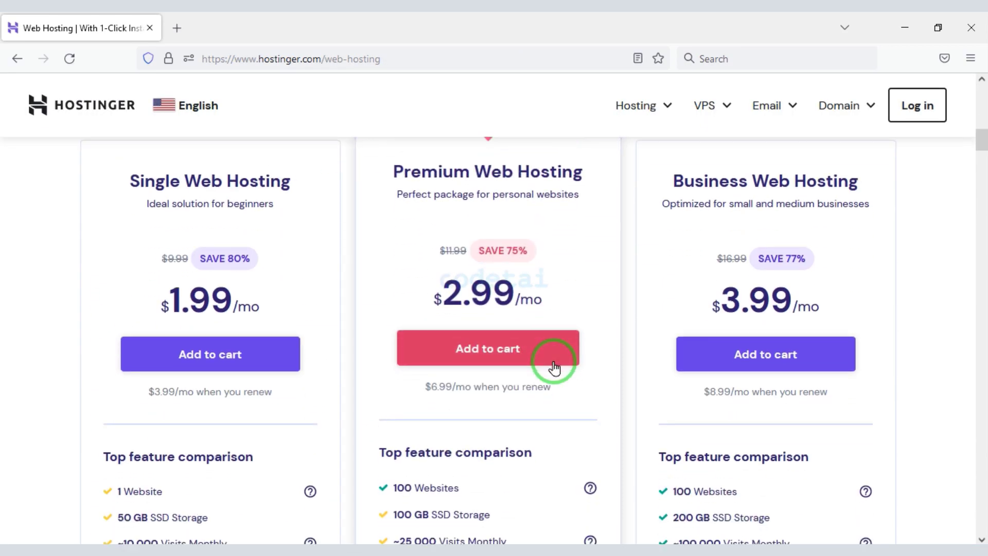
scroll(485, 364, up, 3)
scroll(516, 383, down, 8)
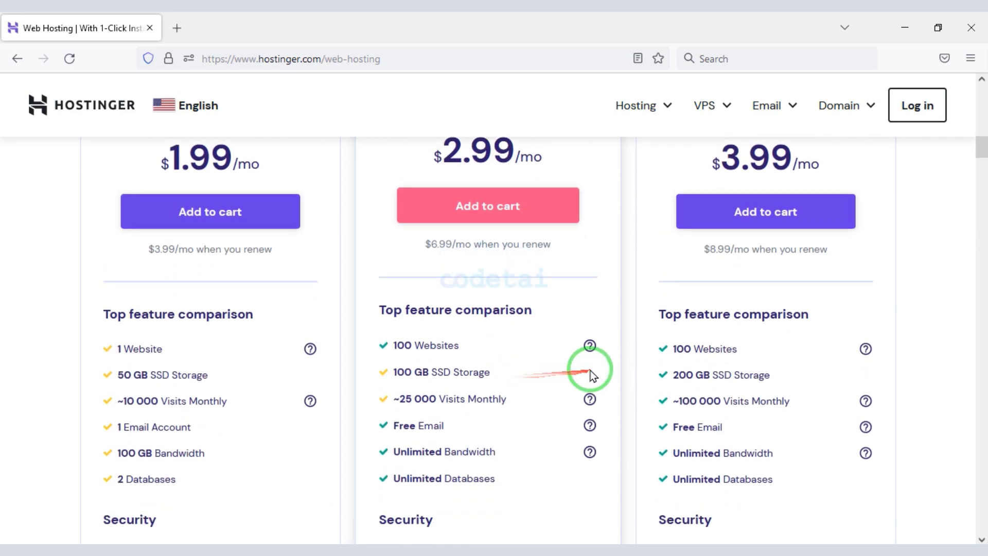
scroll(561, 387, down, 5)
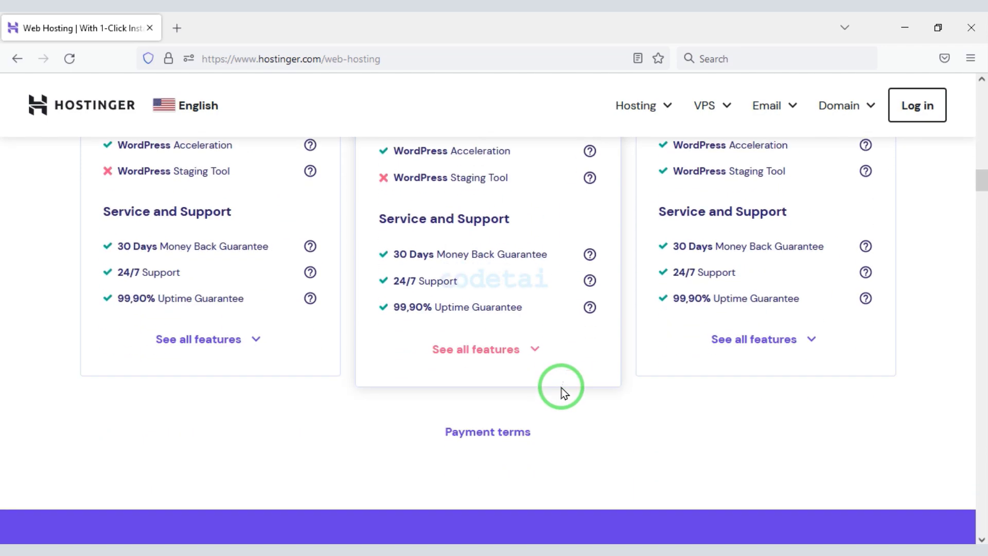
scroll(560, 385, up, 1)
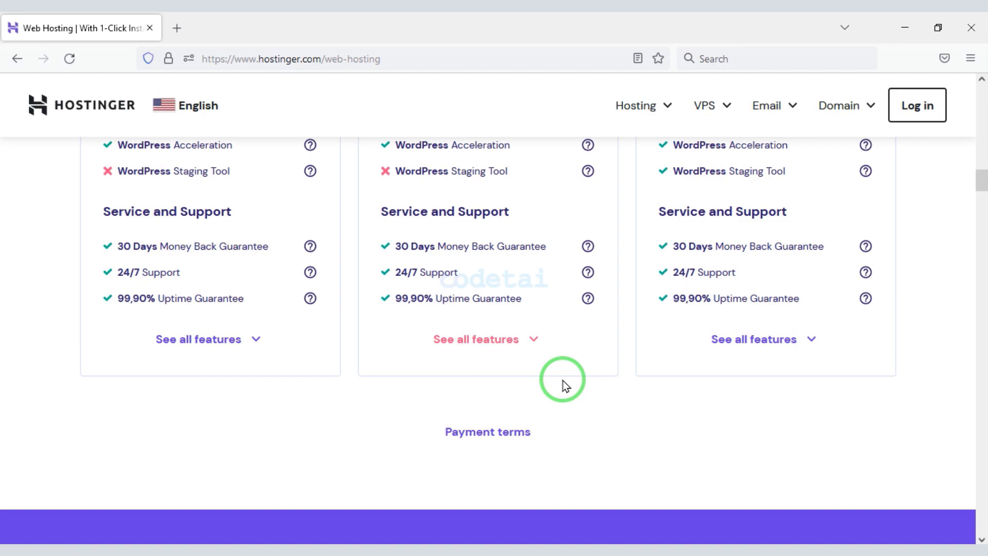
scroll(564, 384, up, 3)
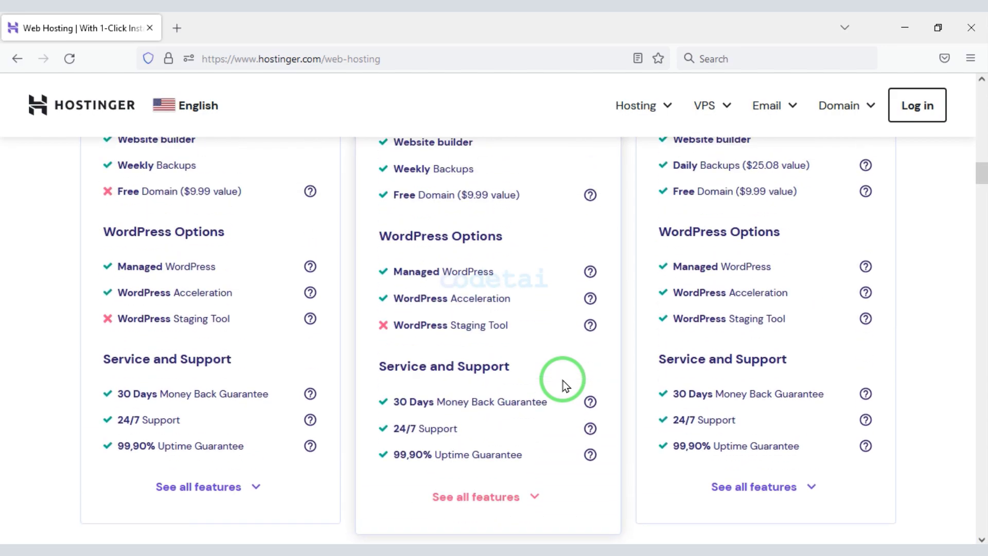
scroll(565, 385, up, 10)
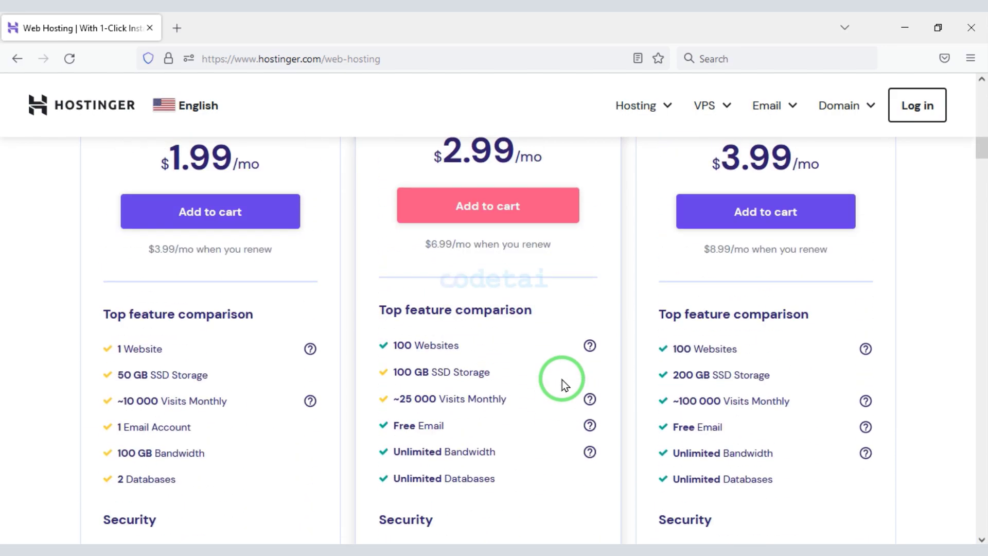
scroll(562, 379, up, 15)
scroll(720, 257, down, 3)
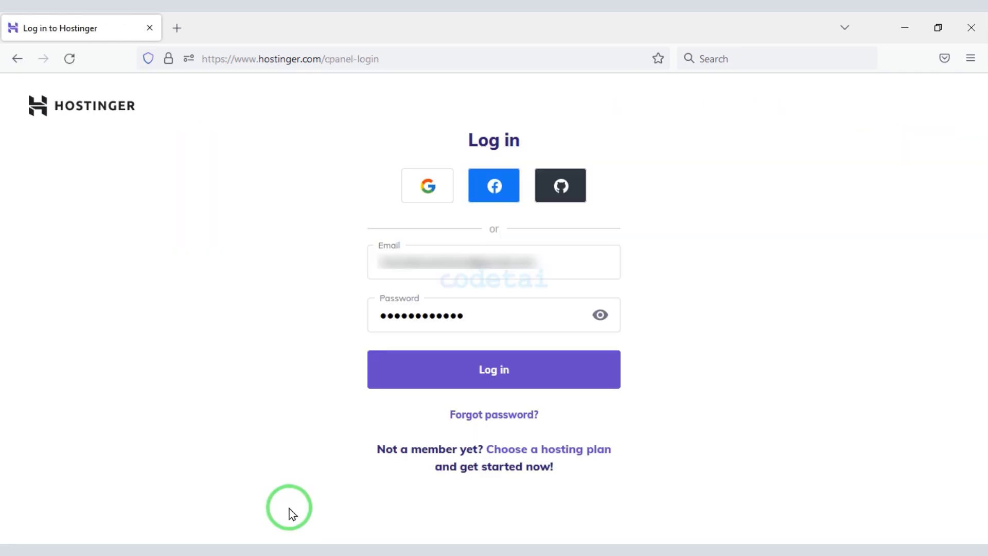
Log in to the Hostinger account.
click(452, 363)
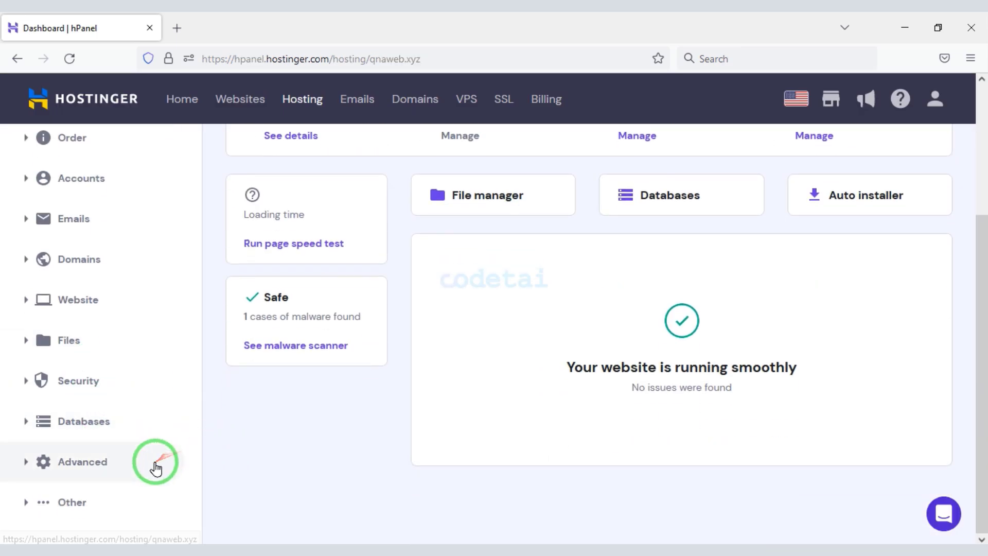
key(ctrl+2)
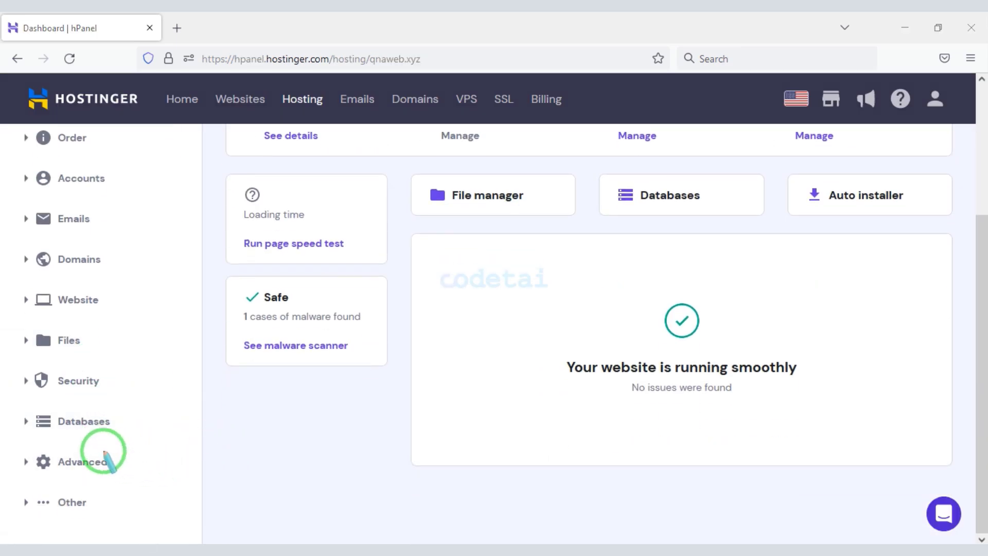
drag(23, 444, 137, 476)
key(Escape)
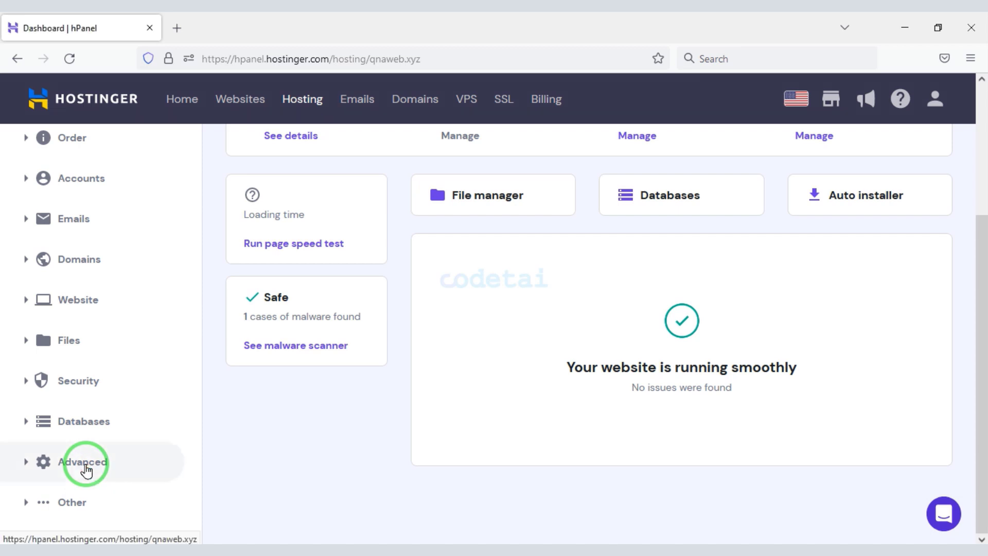
Go to PHP Configuration under the Advanced section.
click(86, 463)
scroll(121, 466, down, 2)
key(ctrl+2)
drag(43, 440, 163, 465)
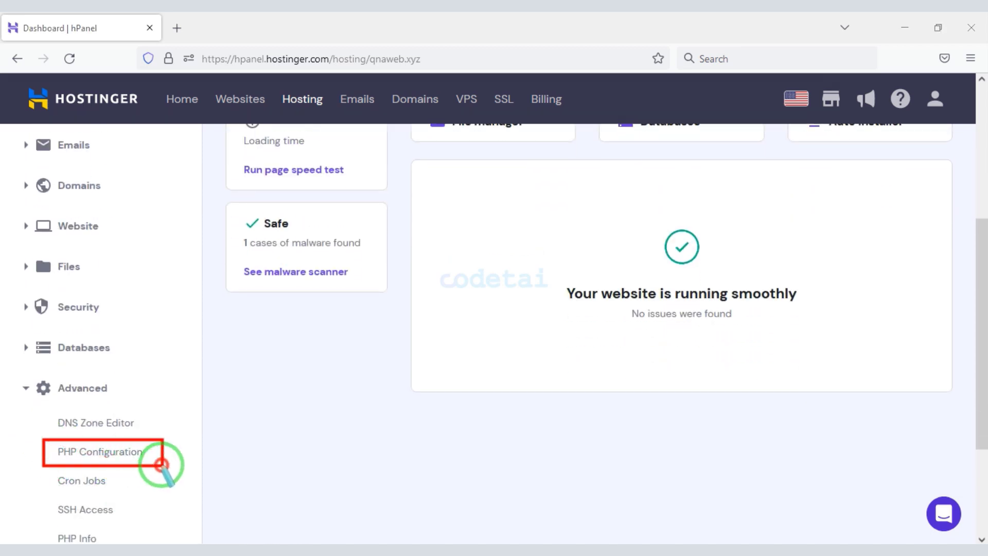
click(125, 452)
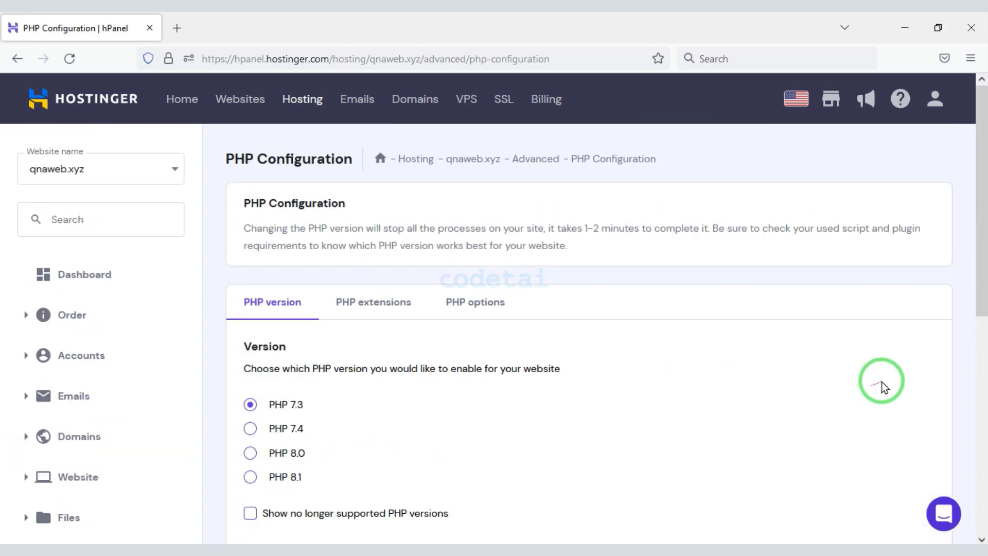
Switch the site to PHP 7.4, confirm the update, and return to the dashboard.
scroll(970, 227, down, 2)
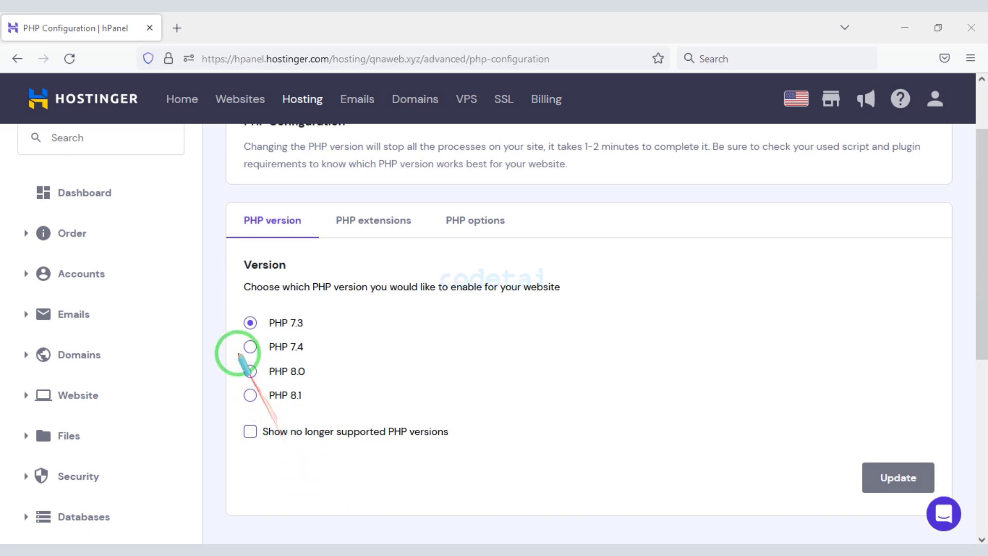
mouse_move(224, 336)
mouse_down()
mouse_move(309, 344)
mouse_move(327, 365)
mouse_up()
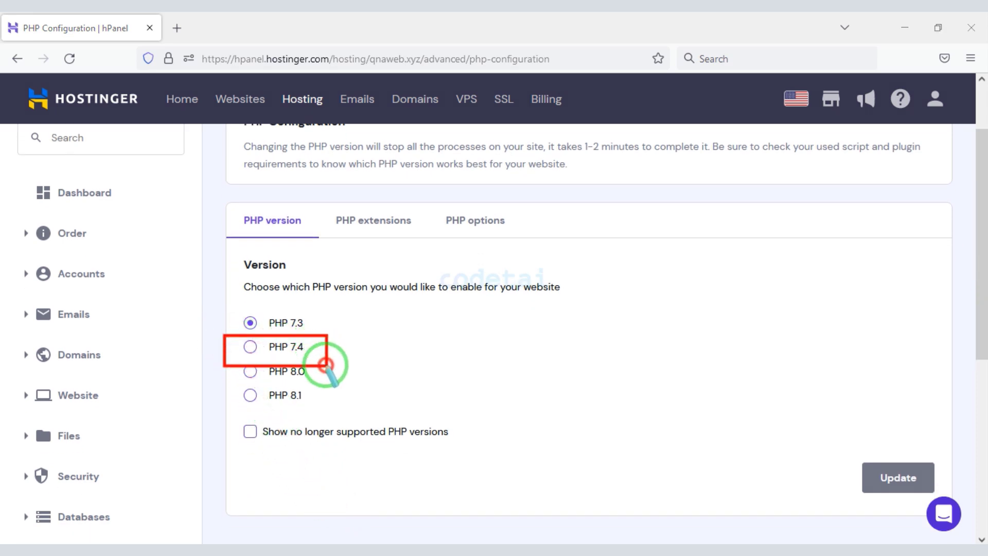
click(251, 350)
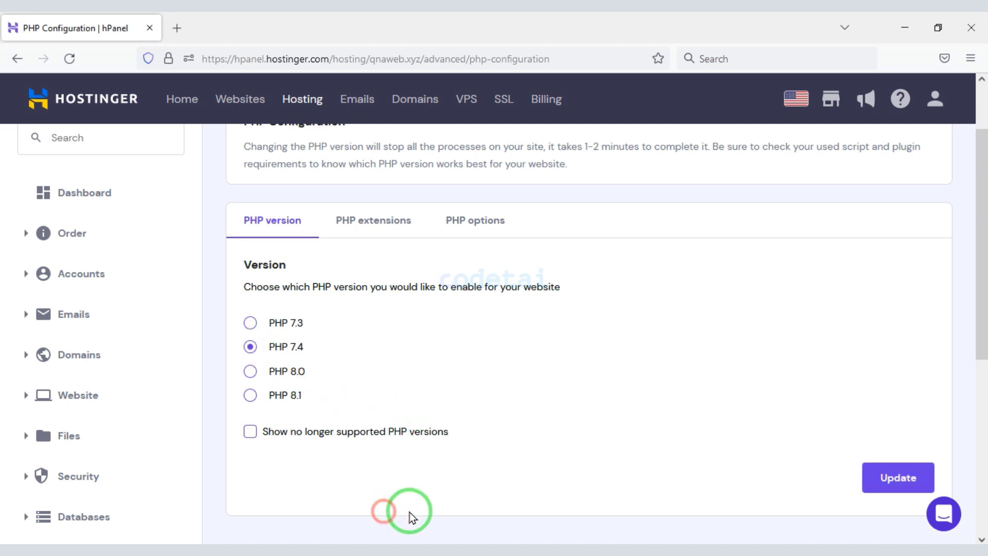
click(878, 486)
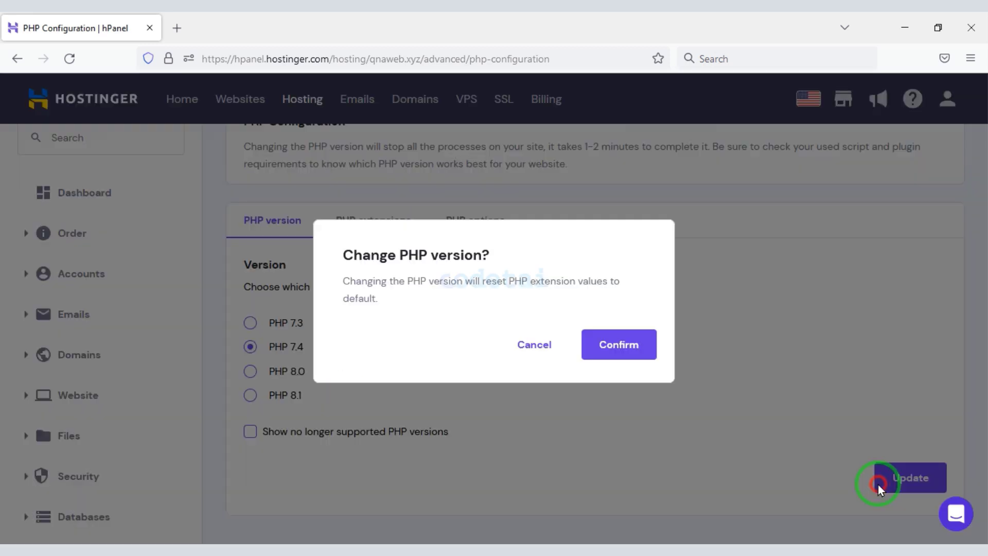
click(609, 343)
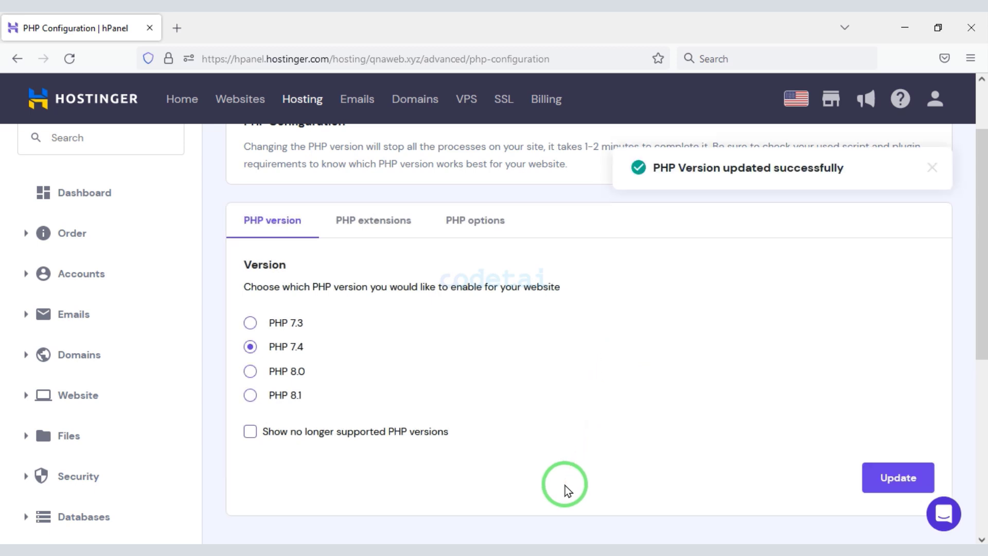
click(120, 200)
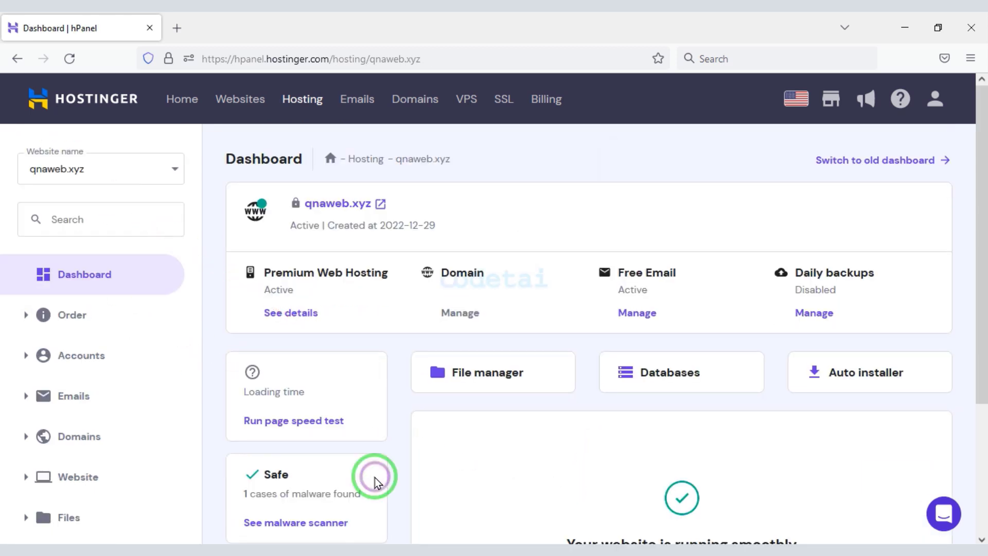
Permanently delete default.php from public_html, skipping the trash bin.
click(498, 381)
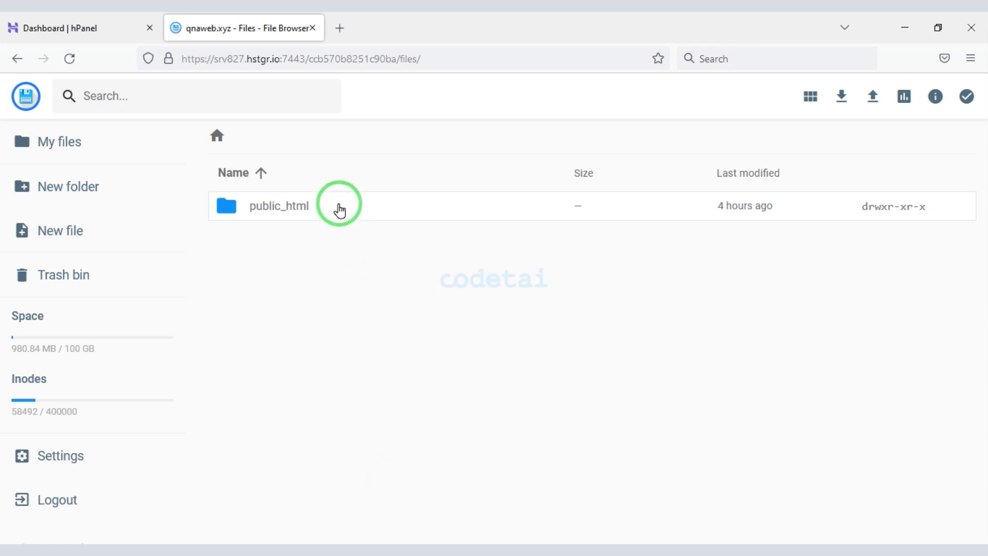
double_click(339, 210)
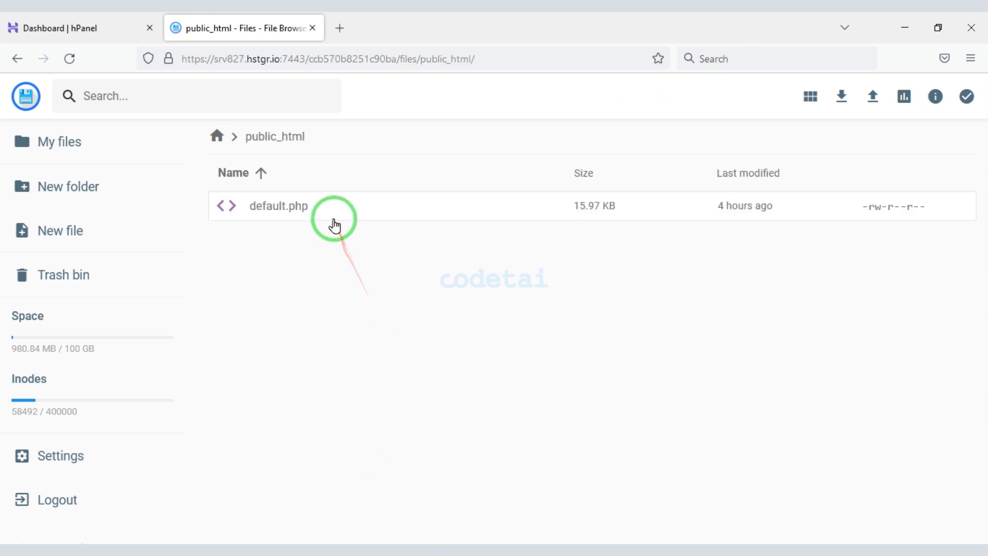
click(331, 214)
click(779, 96)
click(593, 341)
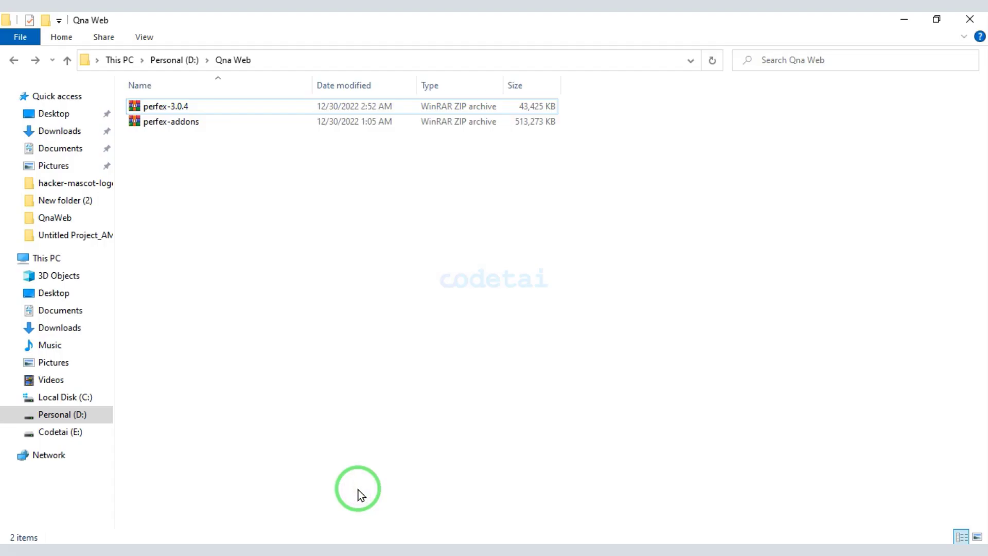
Extract the perfex-3.0.4 archive and check its perfex_crm folder.
right_click(216, 114)
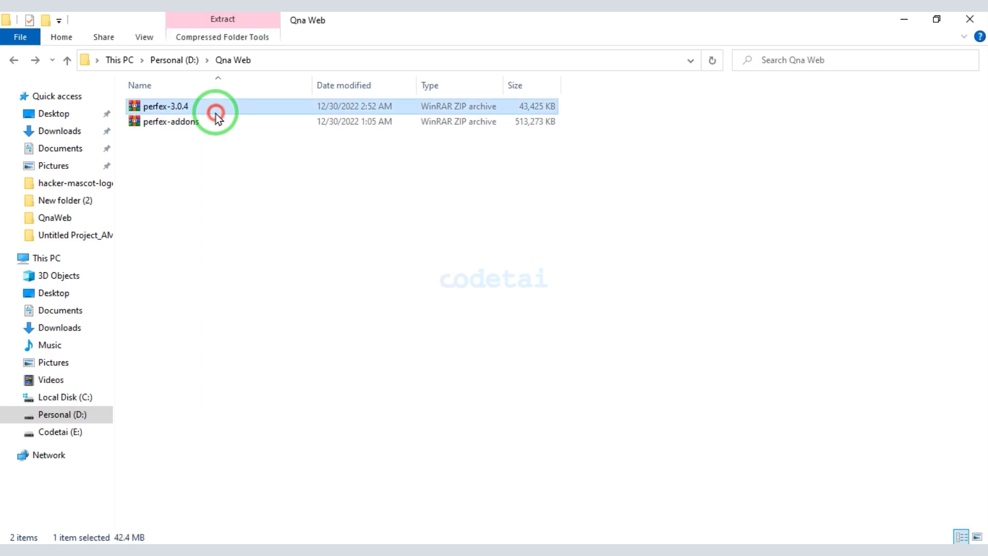
click(239, 234)
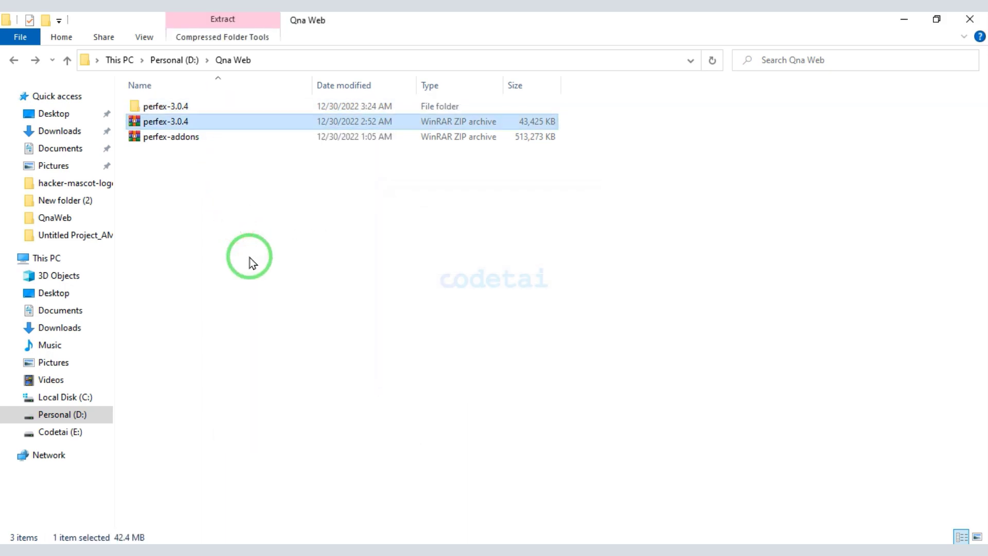
double_click(186, 108)
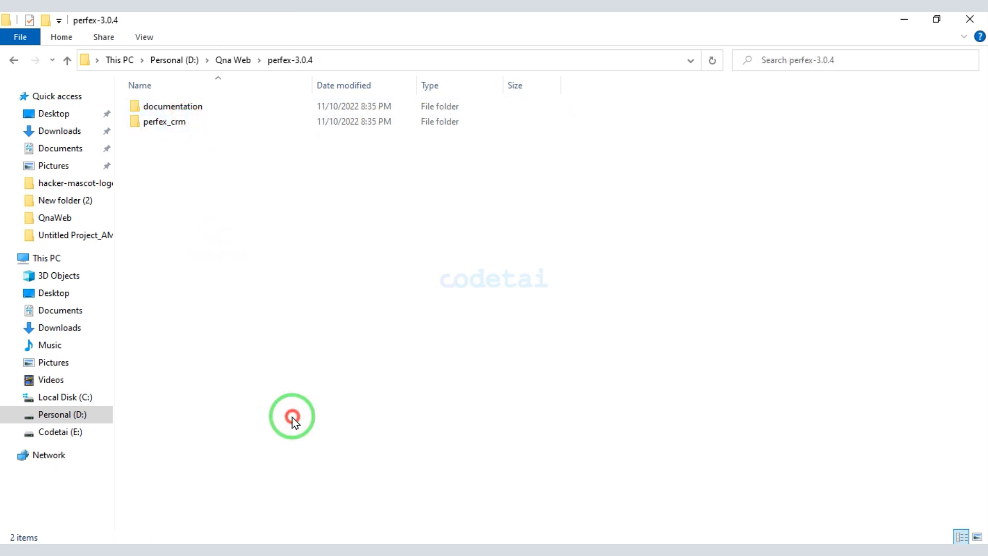
double_click(224, 123)
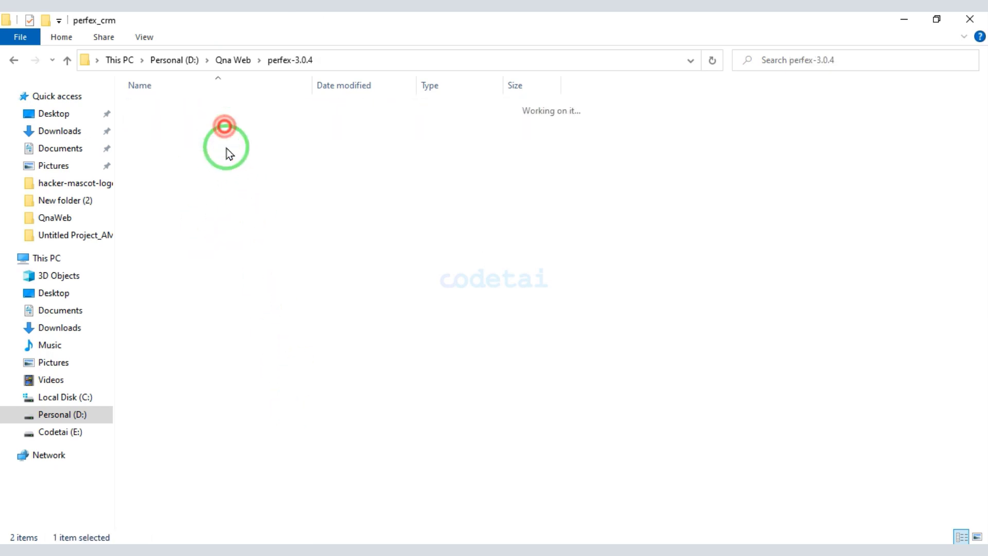
click(67, 60)
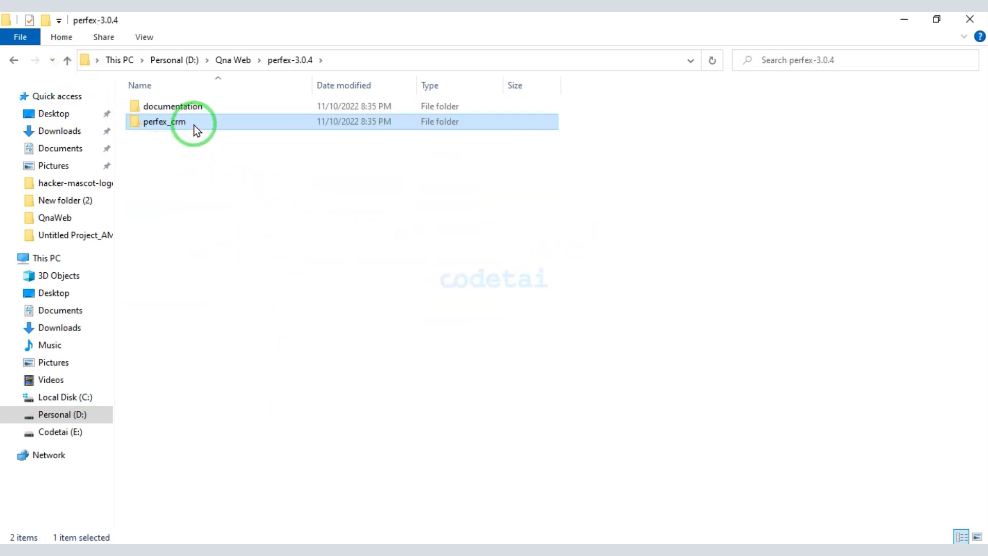
Archive the perfex_crm folder as perfex_crm.zip in ZIP format.
right_click(194, 125)
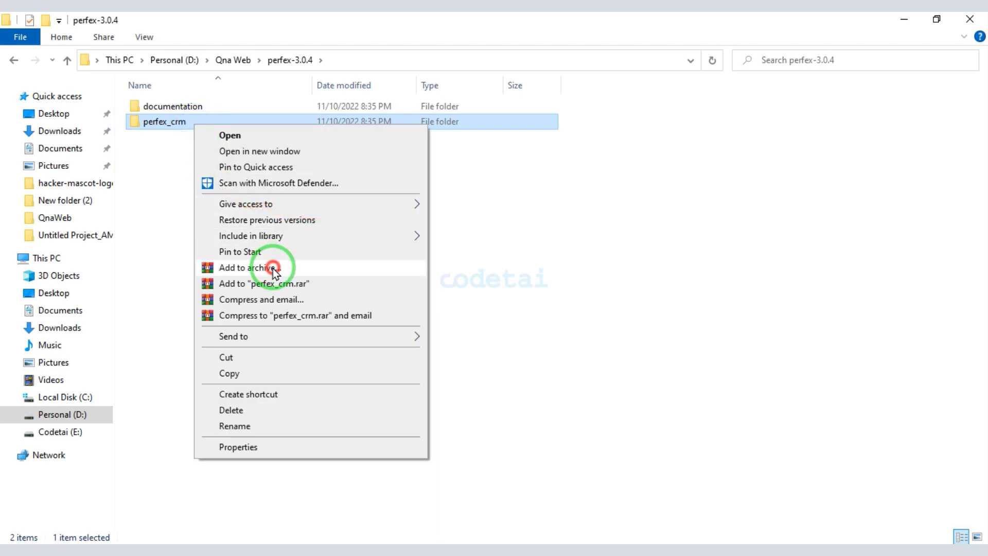
click(274, 268)
click(436, 278)
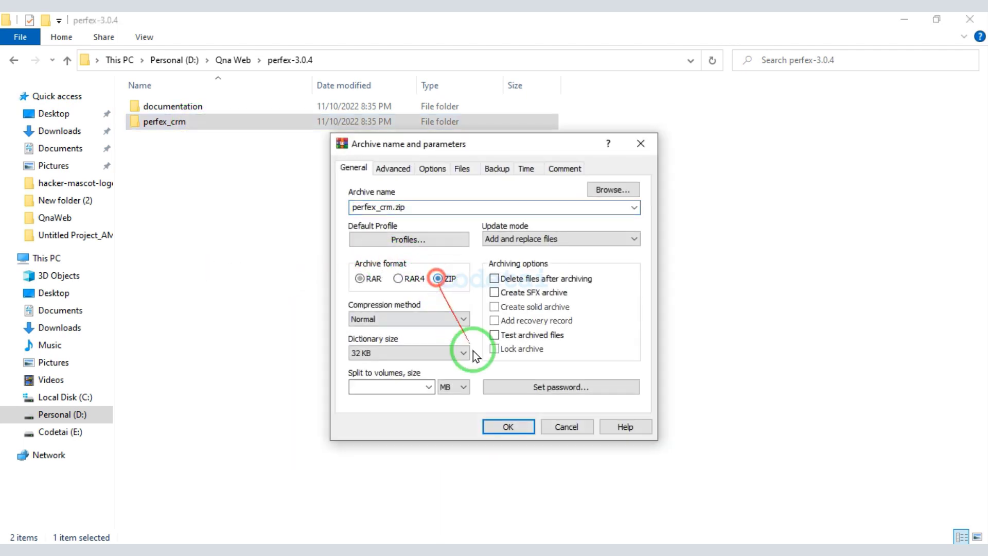
click(508, 427)
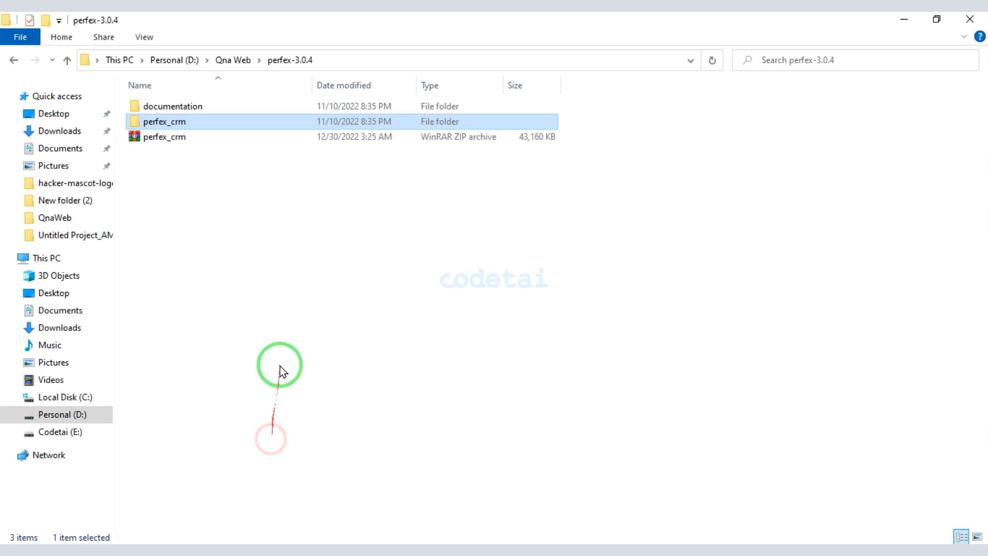
click(225, 543)
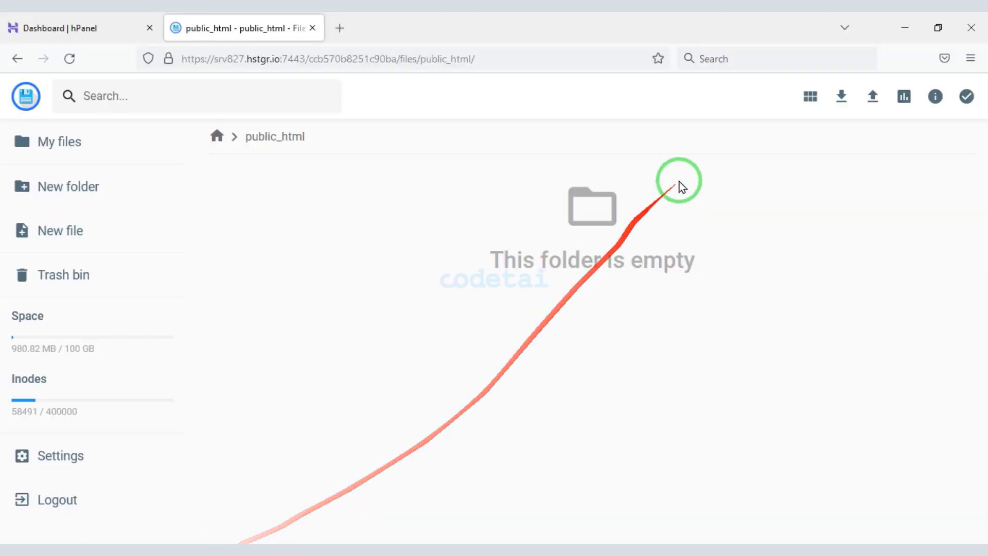
Upload perfex_crm.zip from the perfex-3.0.4 folder into public_html.
click(871, 98)
click(448, 329)
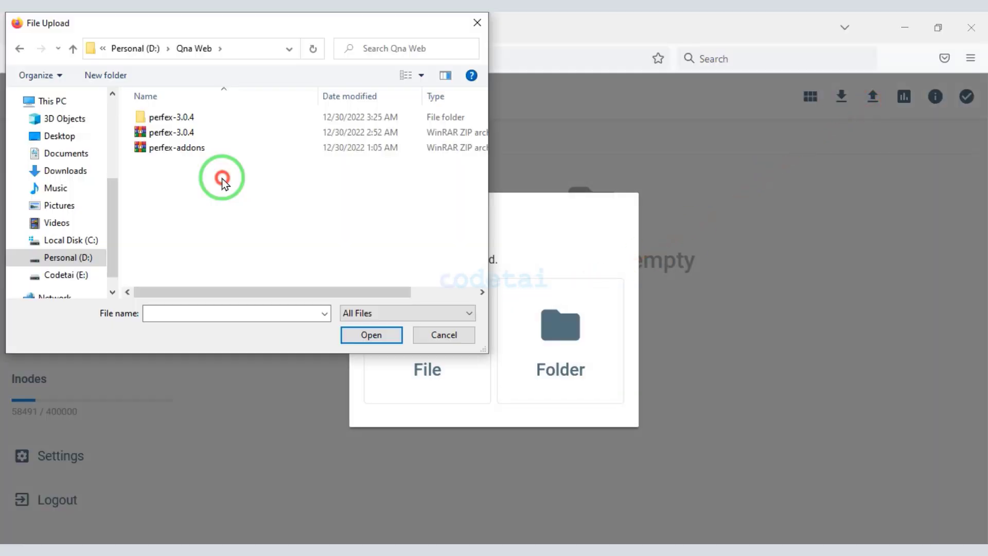
double_click(203, 117)
click(196, 149)
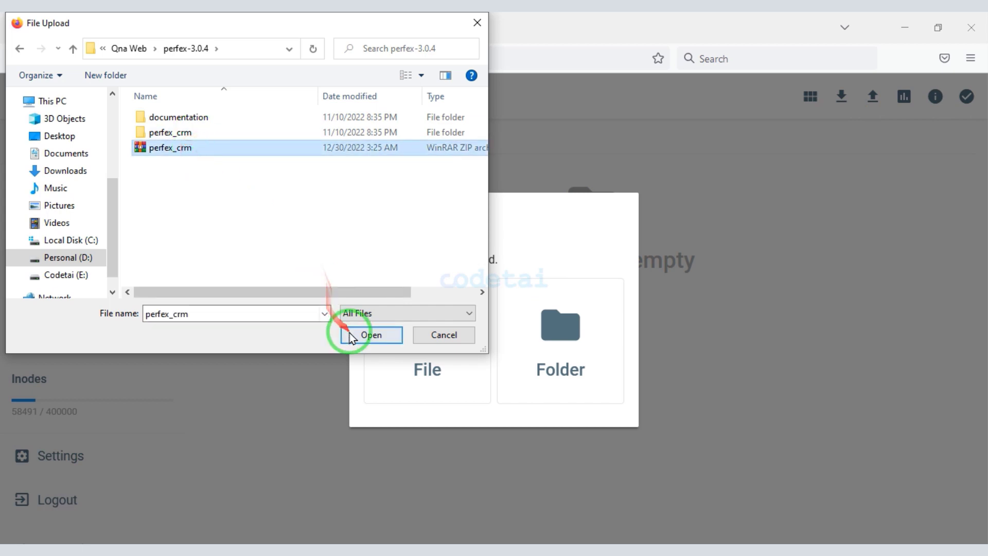
click(371, 335)
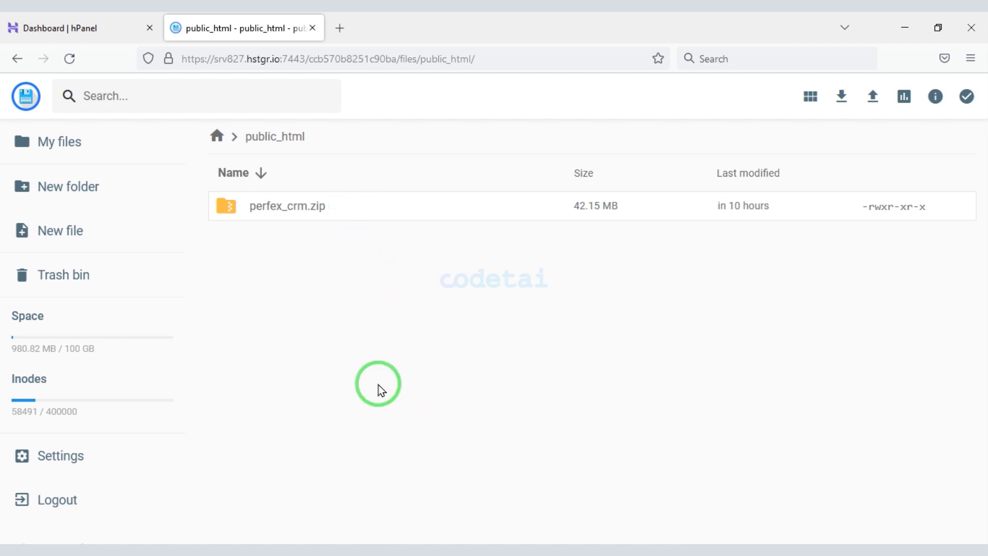
Unarchive perfex_crm.zip into a folder named MyFolder.
click(370, 218)
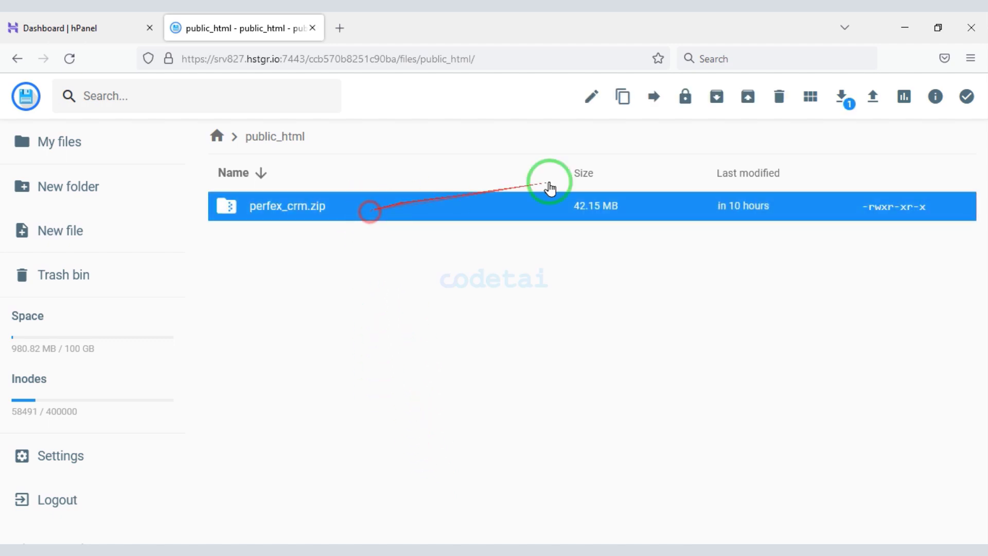
click(746, 103)
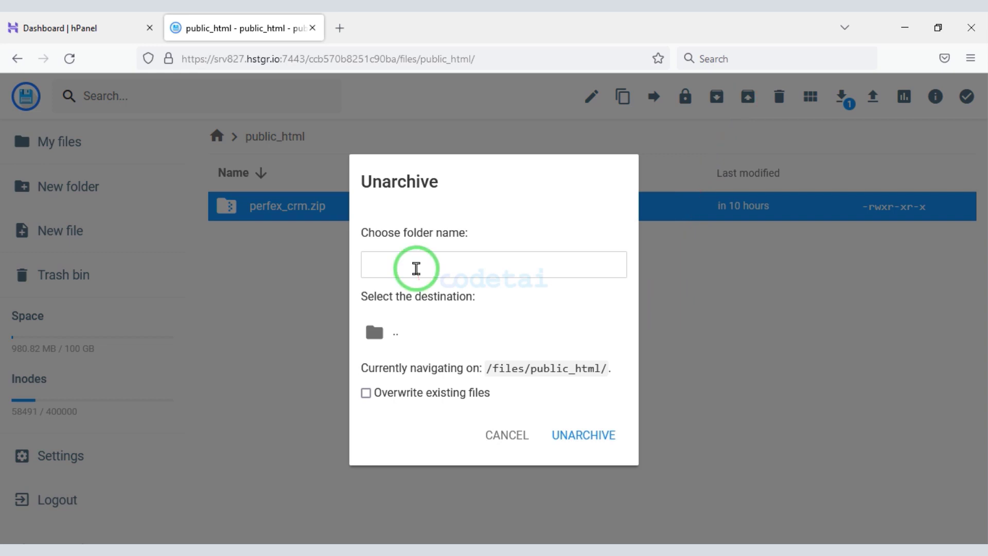
text(My)
key(BackSpace)
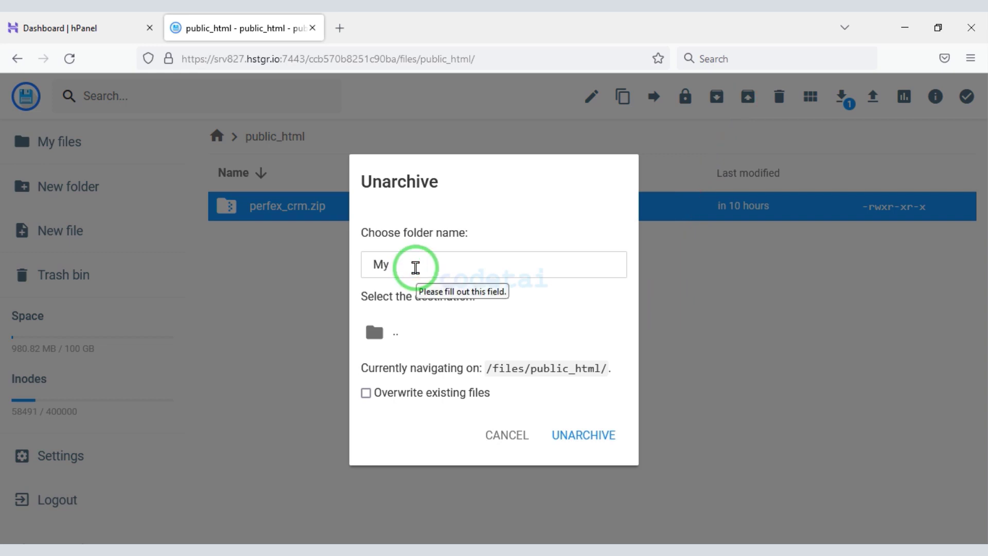
text(Folder)
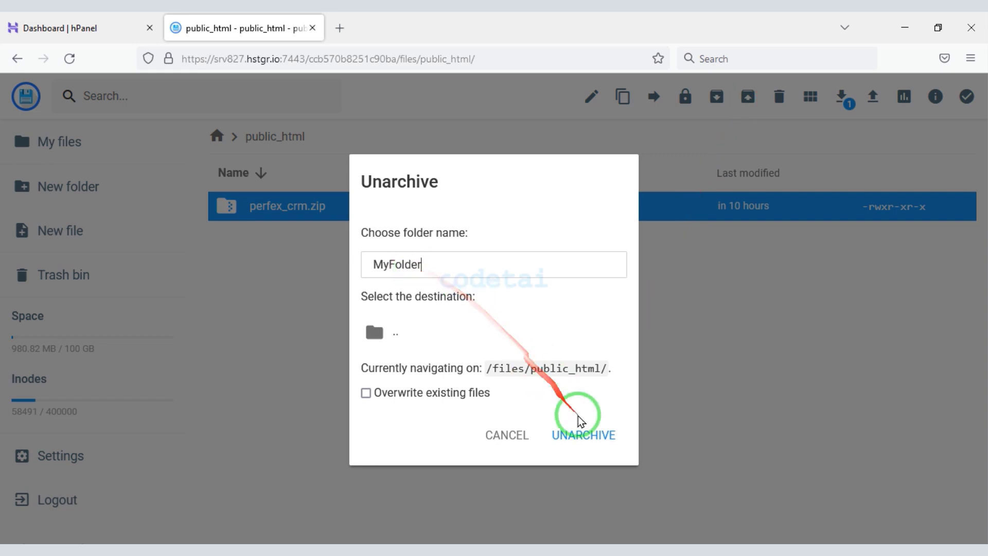
click(585, 434)
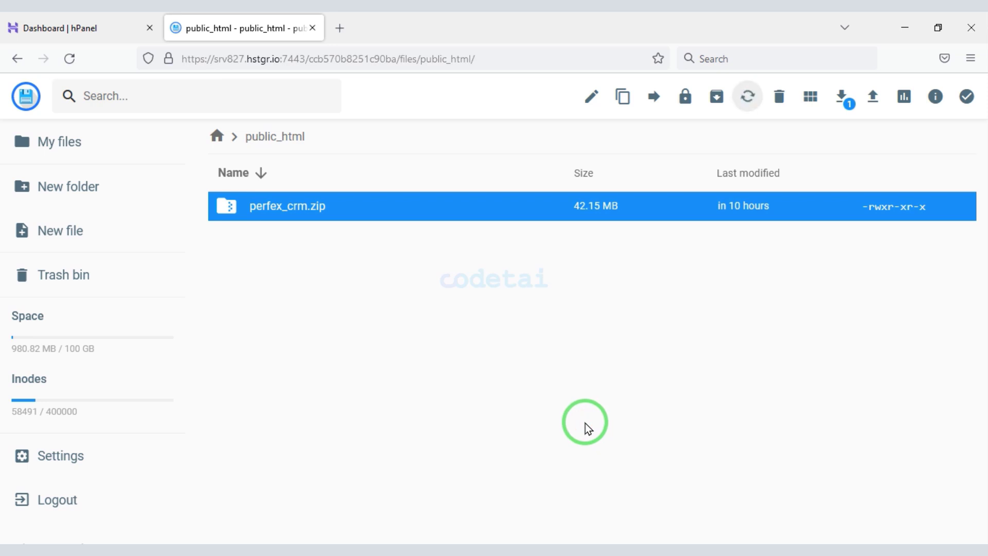
click(394, 487)
Delete perfex_crm.zip and browse to MyFolder's perfex_crm folder.
click(346, 234)
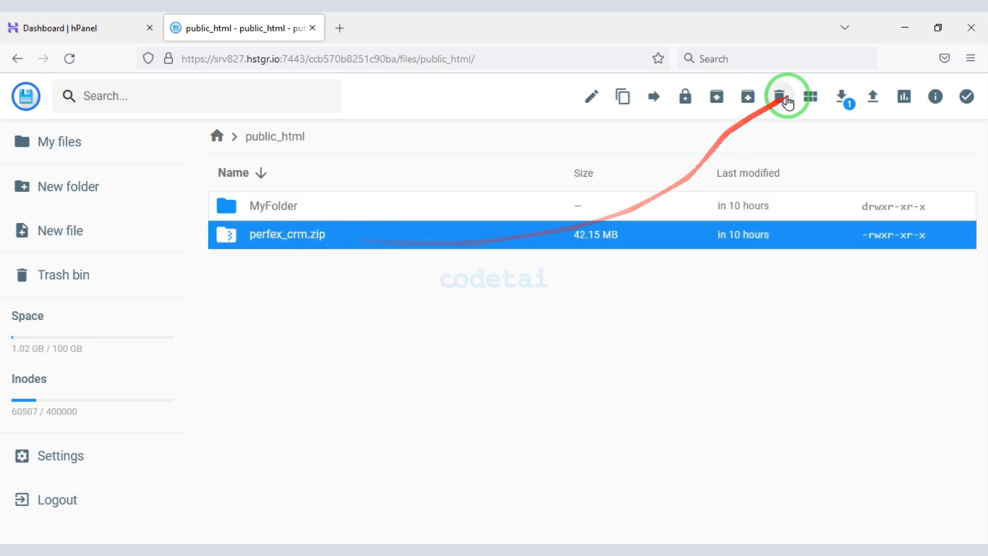
click(779, 98)
click(611, 352)
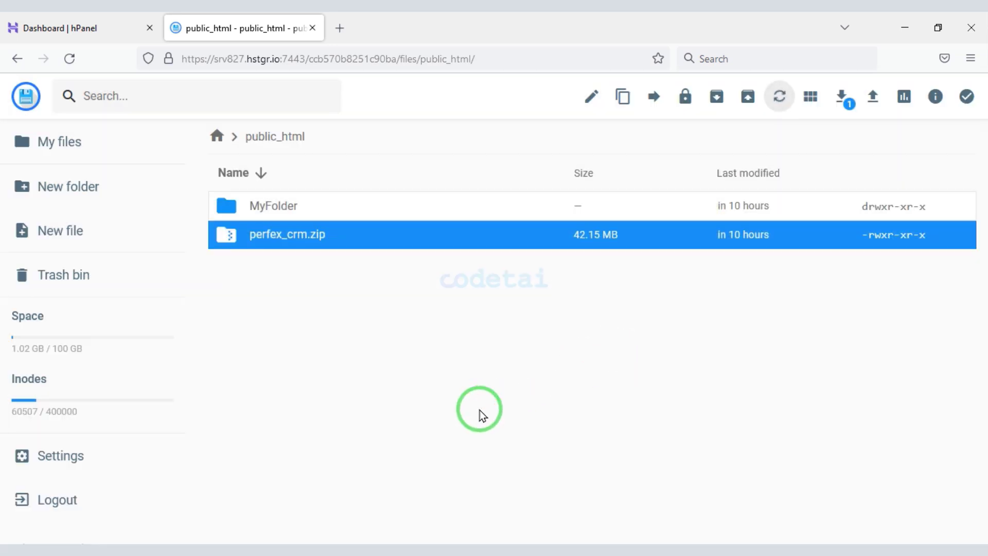
double_click(393, 206)
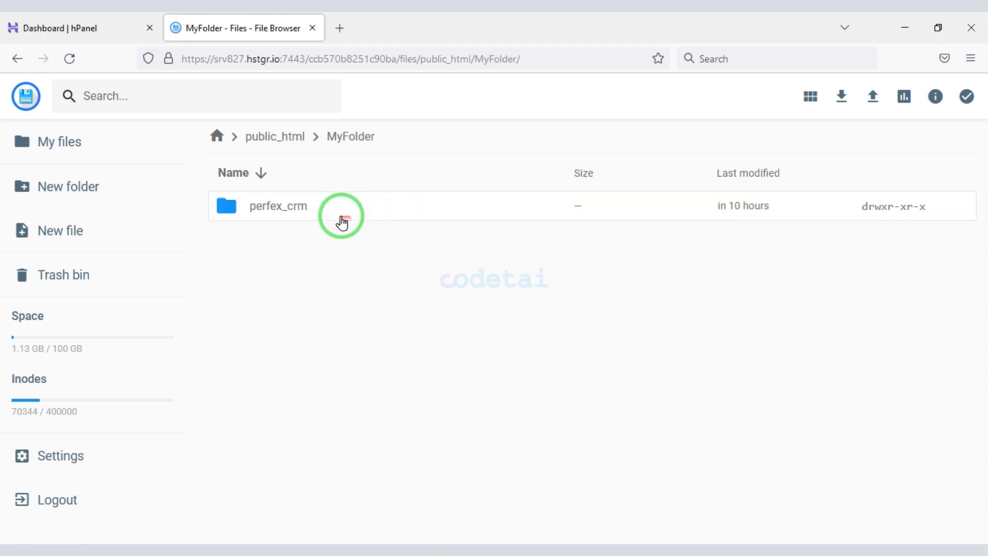
double_click(342, 212)
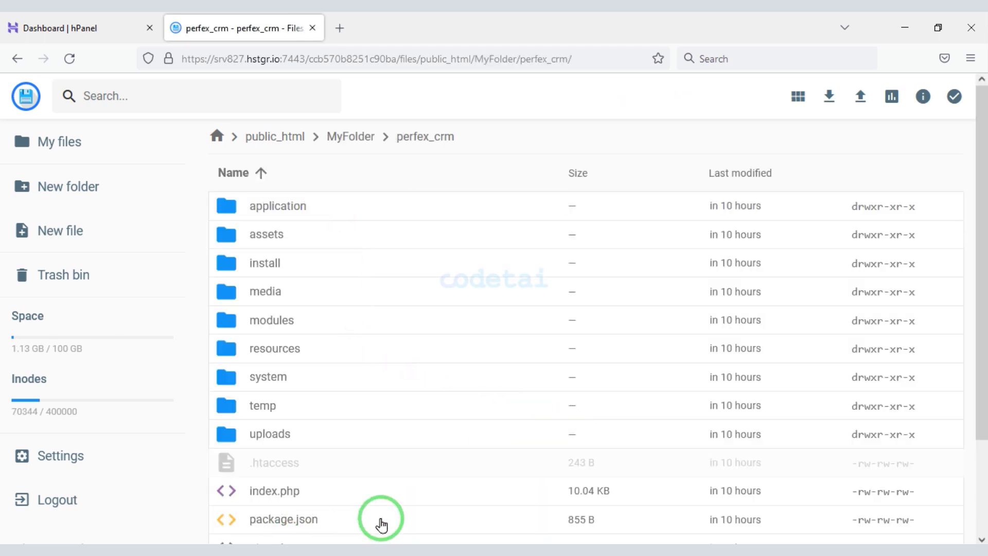
Move all perfex_crm files and folders up into public_html.
key(ctrl+a)
click(703, 96)
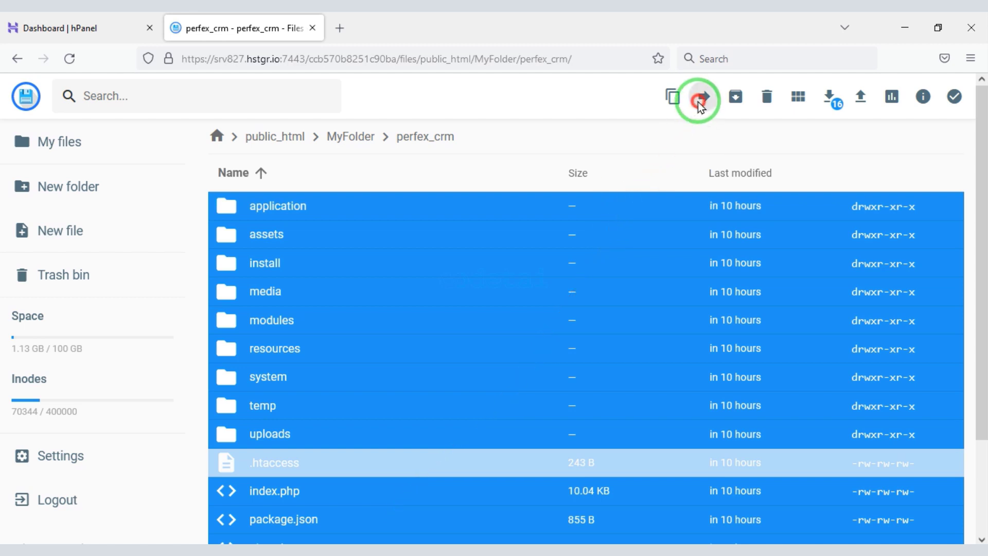
double_click(446, 191)
double_click(442, 264)
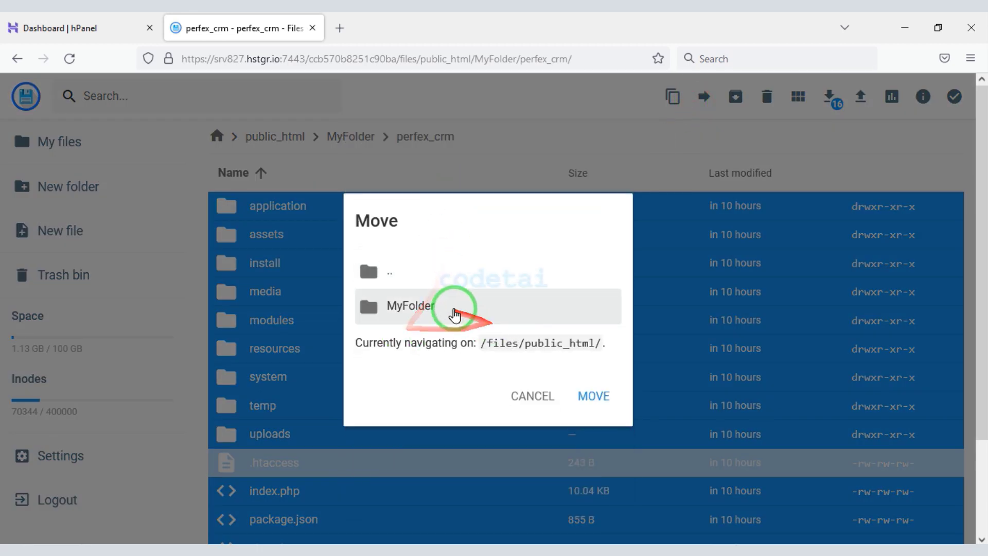
double_click(431, 271)
click(456, 287)
click(594, 376)
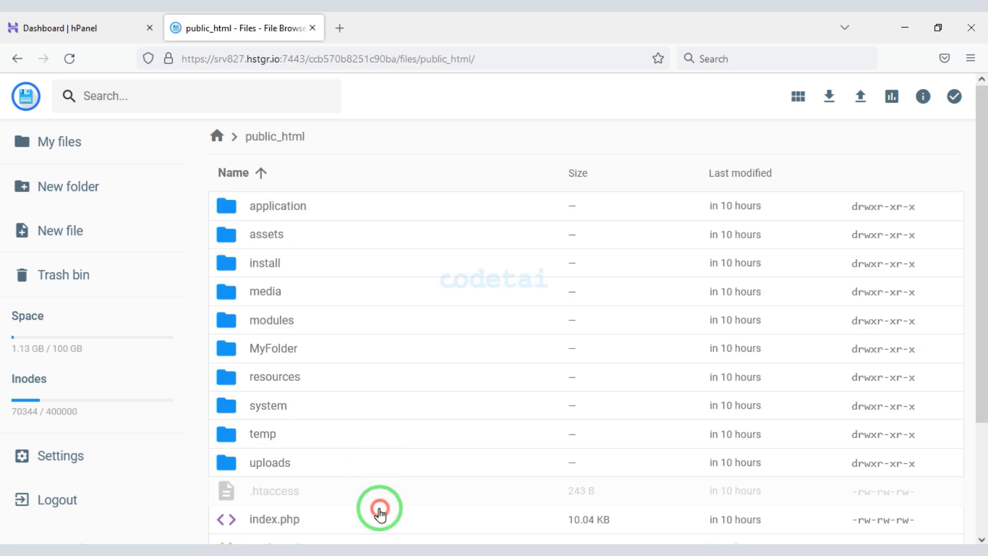
Permanently delete the empty MyFolder.
click(322, 343)
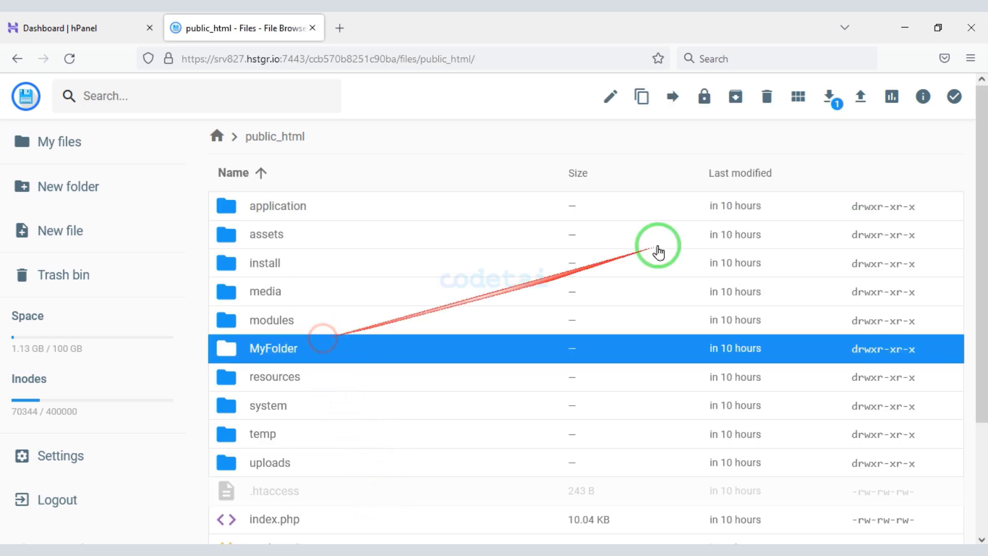
click(767, 96)
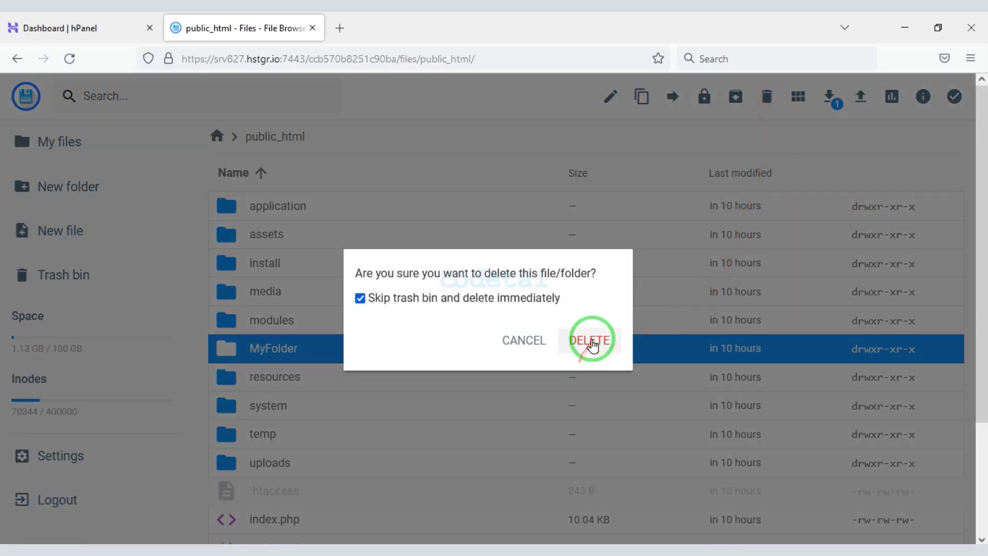
click(591, 342)
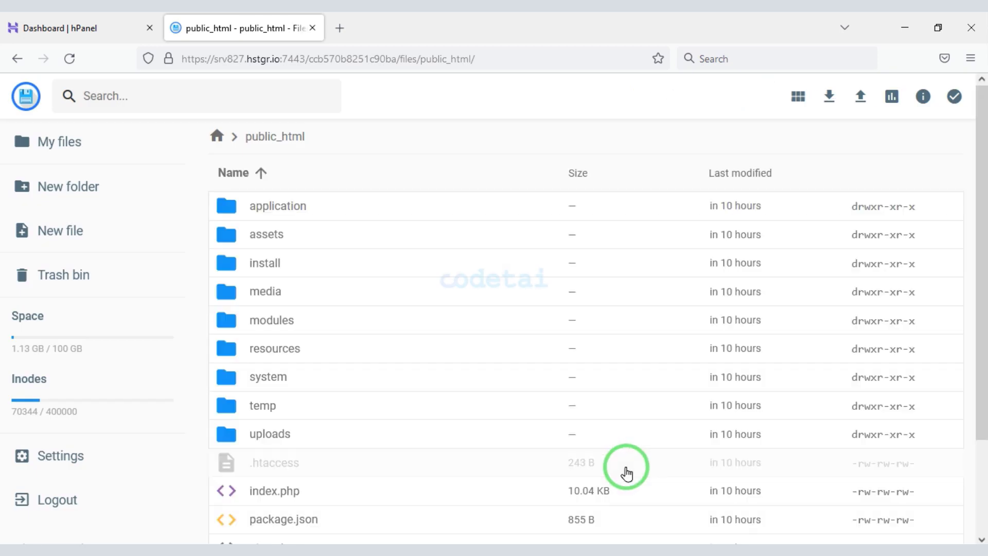
click(337, 29)
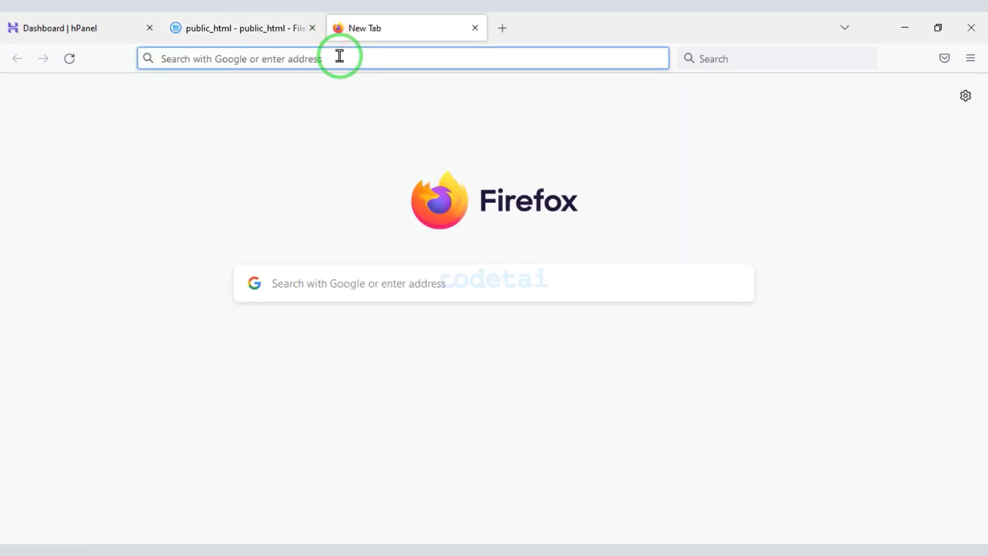
Load qnaweb.xyz and start the Perfex CRM installer.
text(qnaweb)
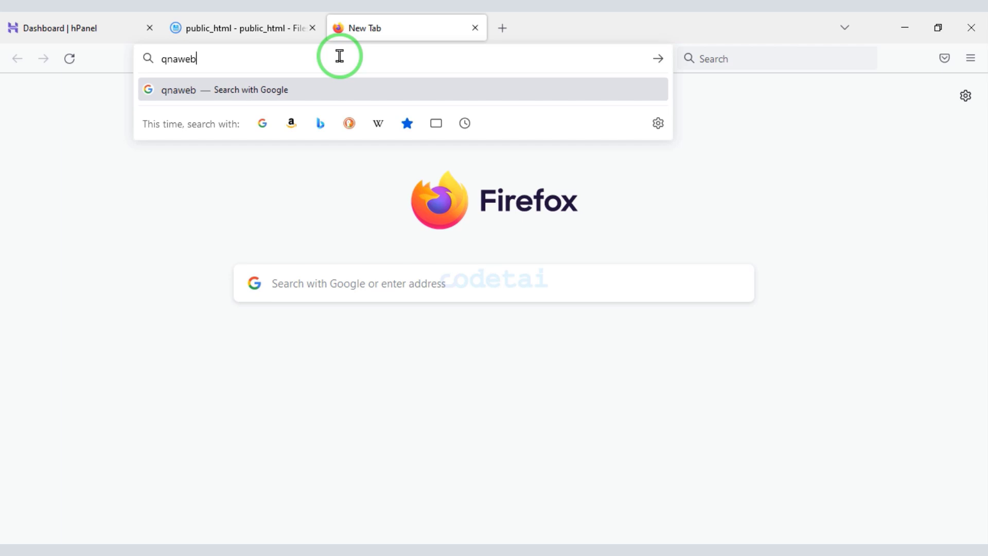
text(.xyz)
key(Return)
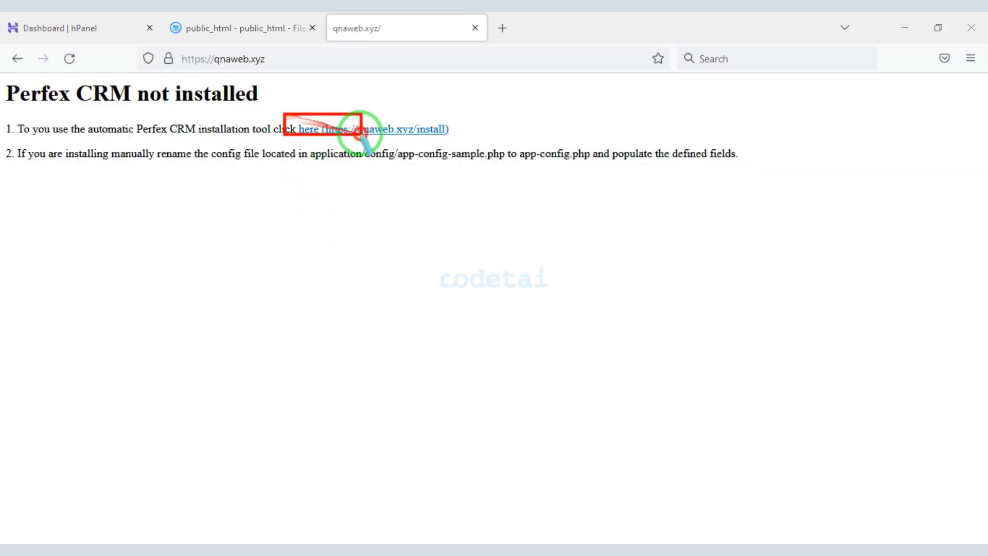
click(420, 129)
Pass the Requirements and Permissions checks to reach the installer's Database step.
drag(982, 293, 982, 457)
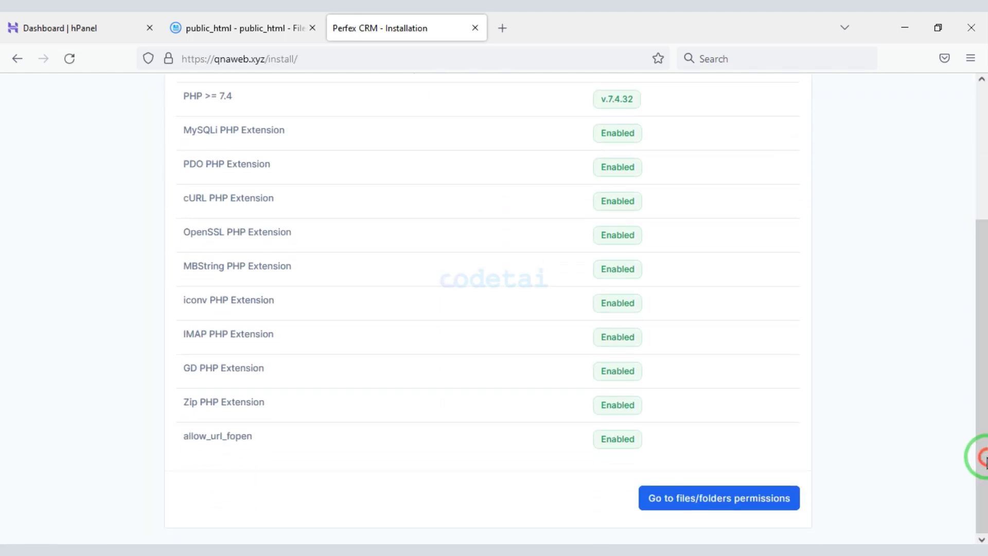
click(732, 505)
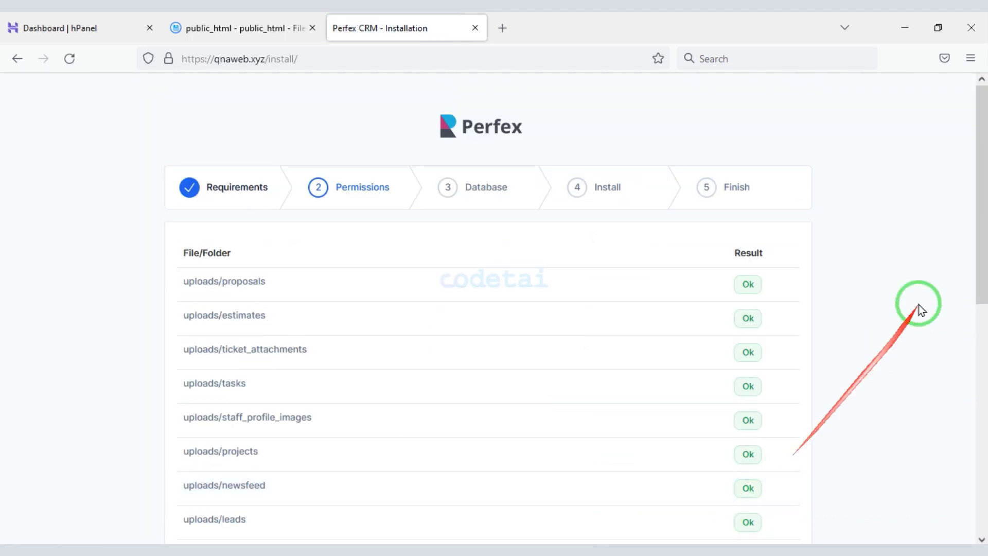
drag(979, 230, 981, 498)
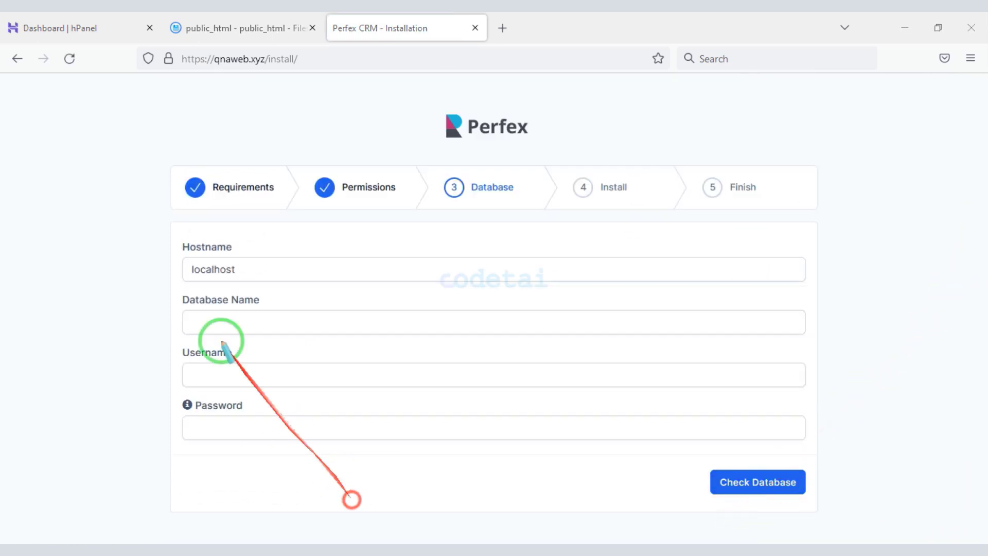
mouse_move(148, 147)
mouse_down()
mouse_move(663, 389)
mouse_move(834, 486)
mouse_move(835, 500)
mouse_up()
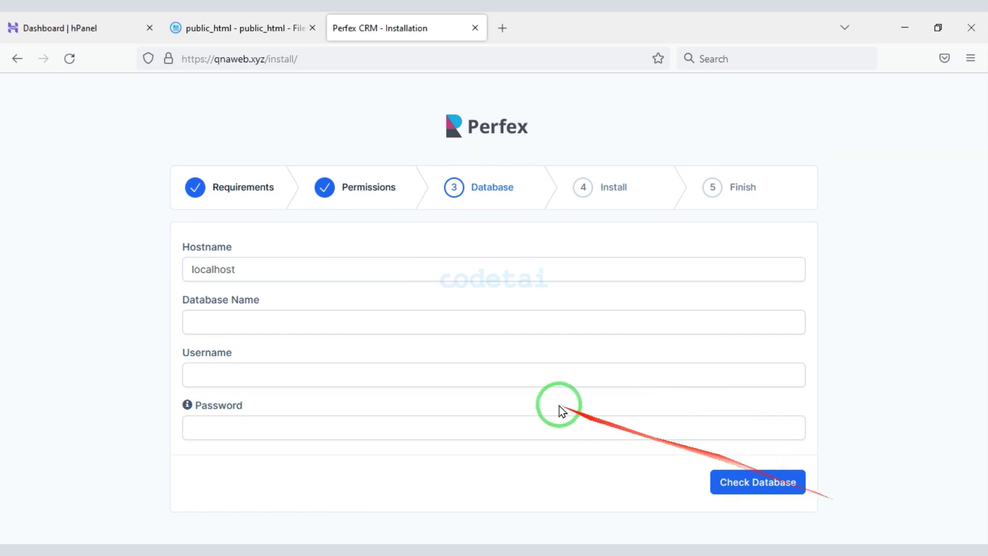
click(78, 29)
scroll(152, 293, down, 5)
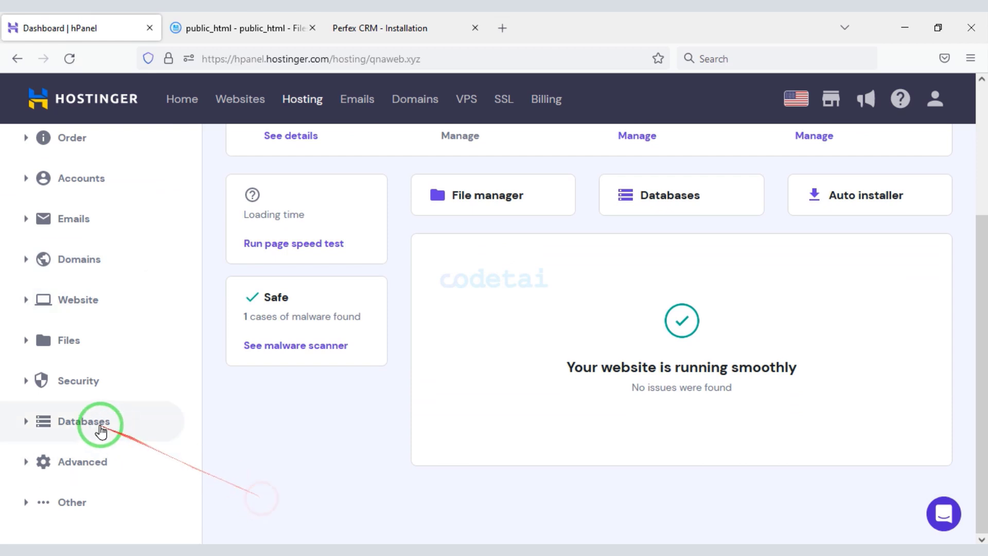
On MySQL Databases, enter database name qnaweb and username qnawebuser.
click(98, 430)
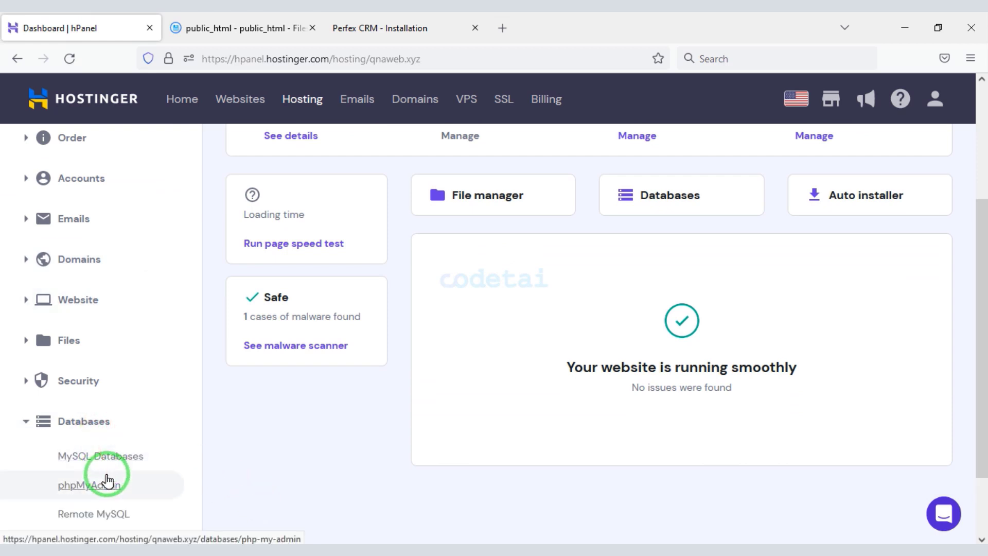
drag(42, 441, 159, 475)
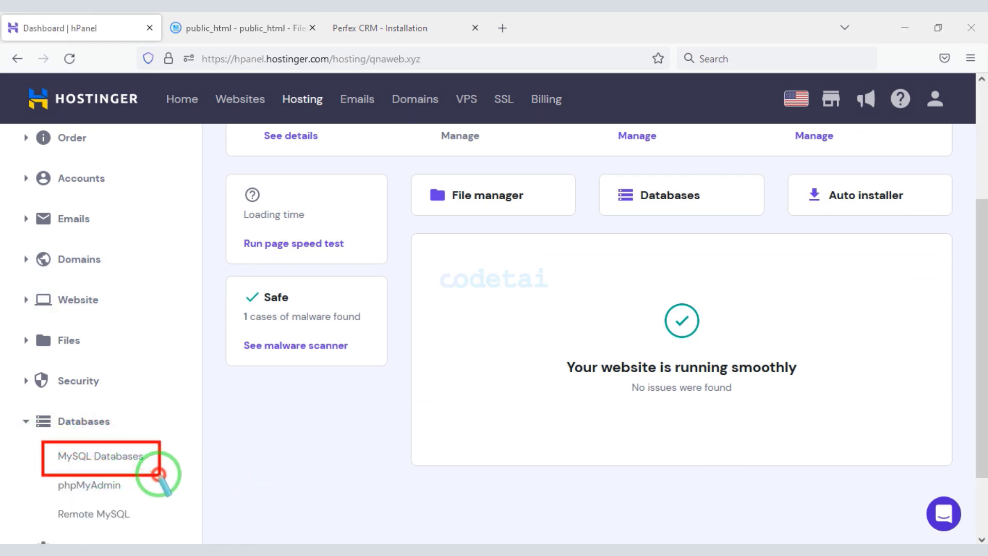
click(136, 458)
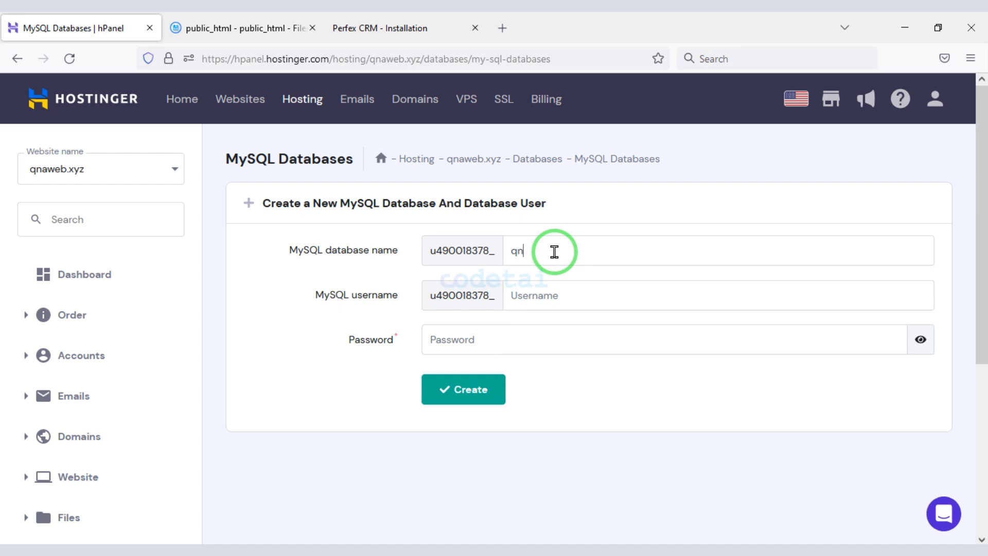
click(554, 251)
text(qnaweb)
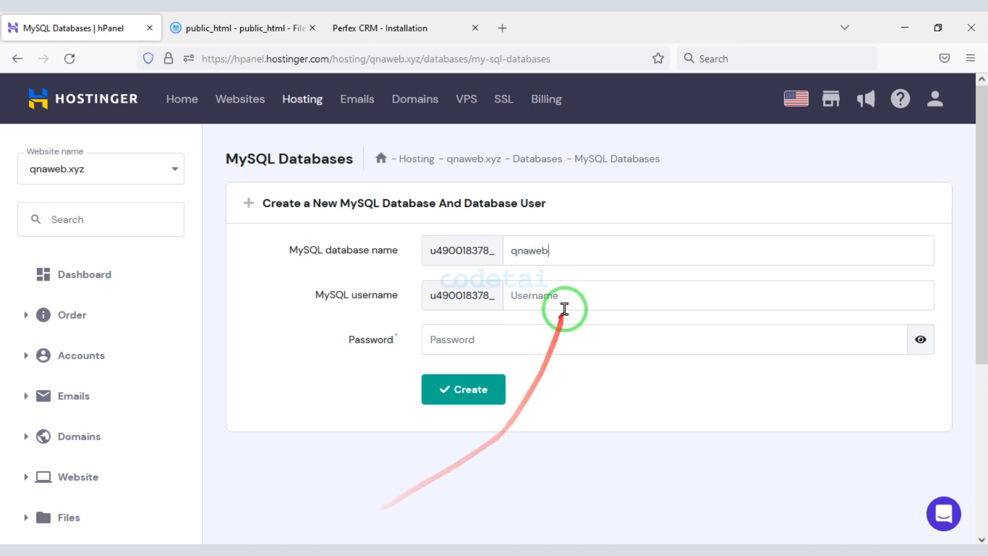
click(564, 295)
text(qnawebuser)
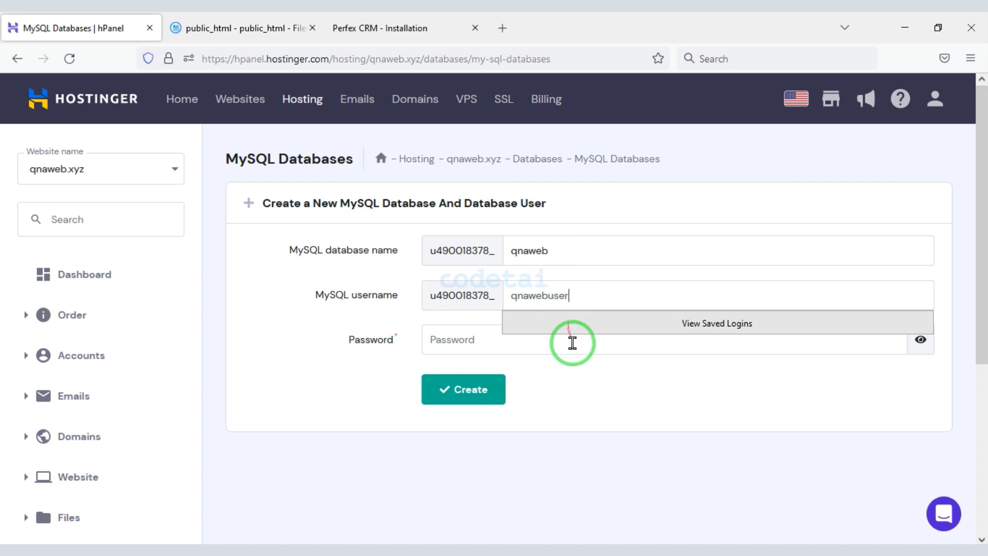
Generate a password for the new database user and copy it.
click(456, 505)
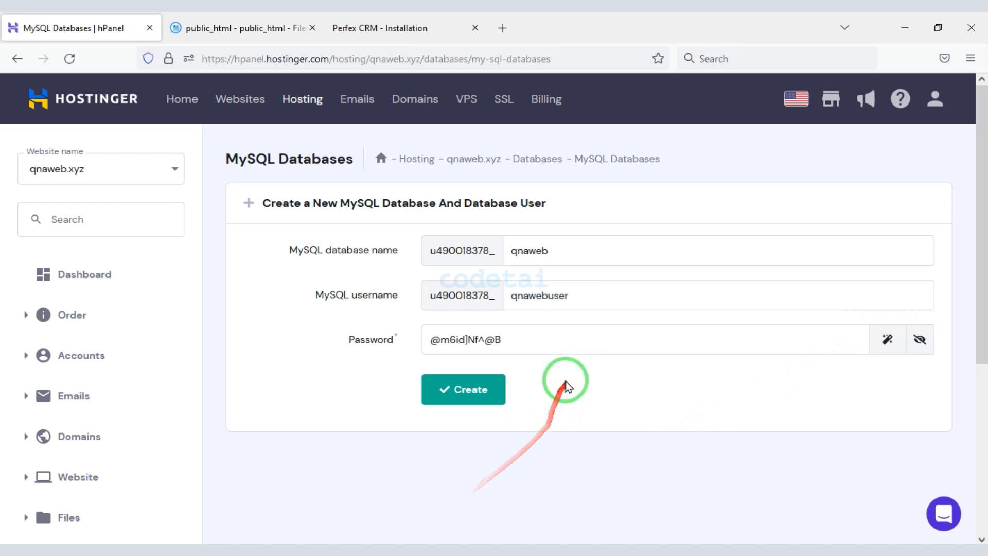
drag(558, 341, 404, 349)
right_click(445, 342)
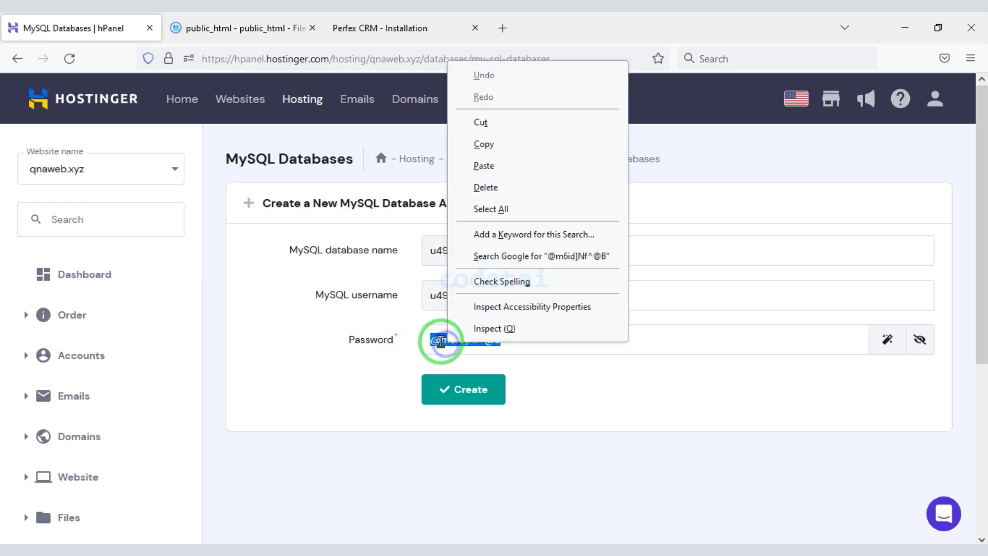
click(469, 146)
Paste the copied password into the installer's password field and create the hPanel database and user.
click(393, 28)
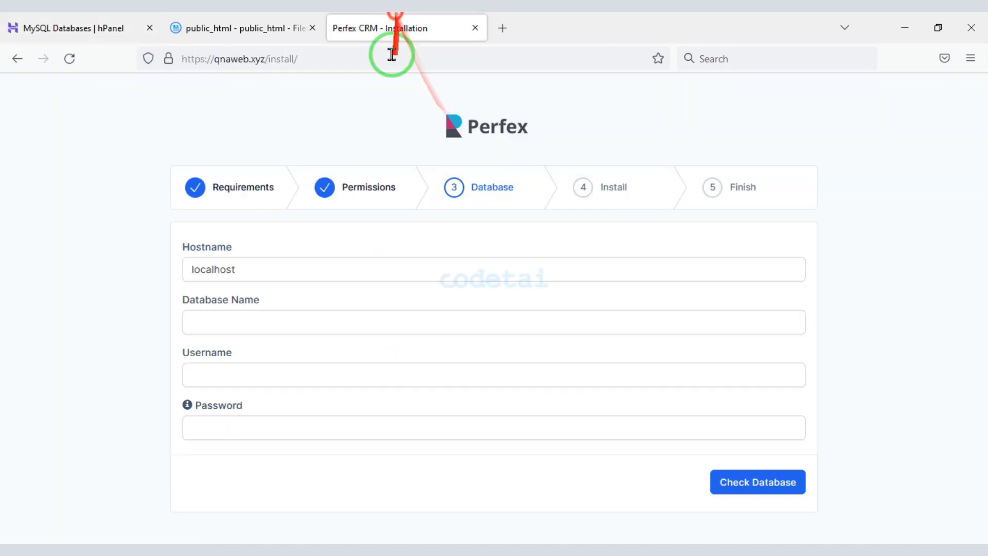
click(293, 434)
key(ctrl+v)
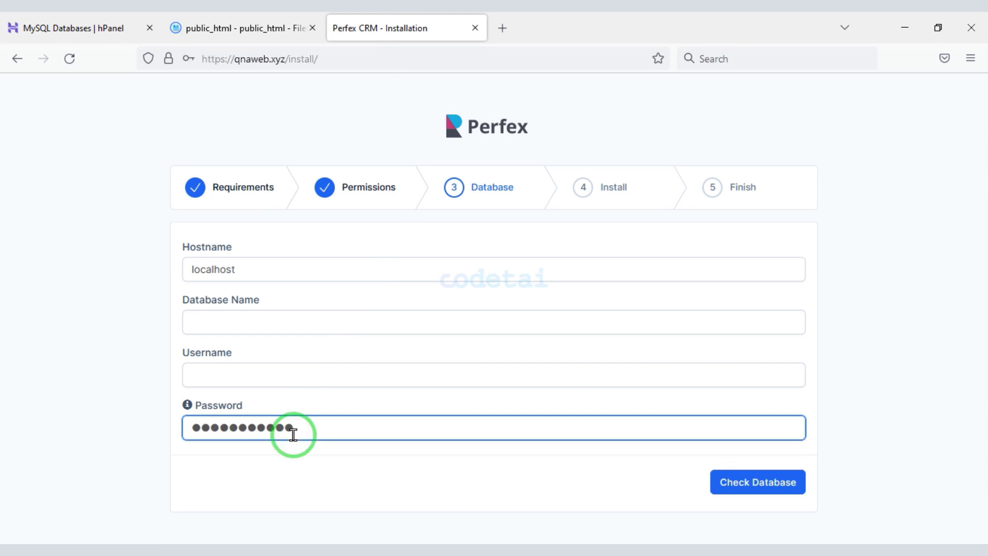
click(71, 28)
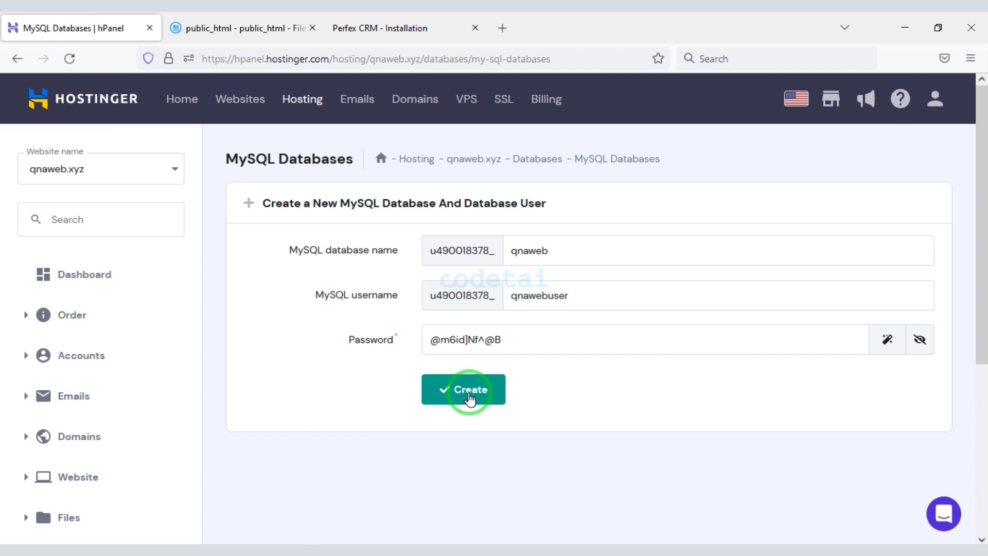
click(470, 396)
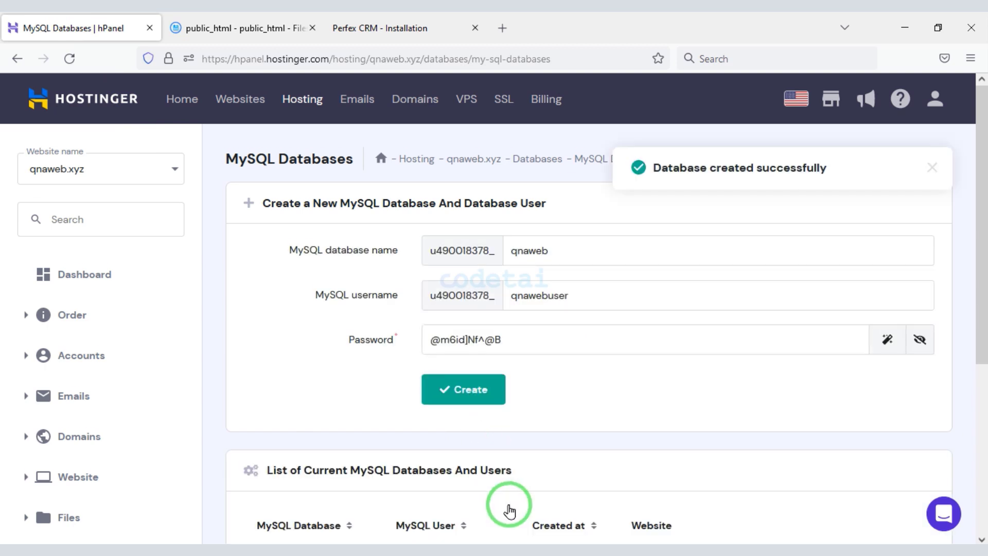
Copy the new prefixed qnaweb database name into the installer's Database Name field.
drag(980, 327, 981, 449)
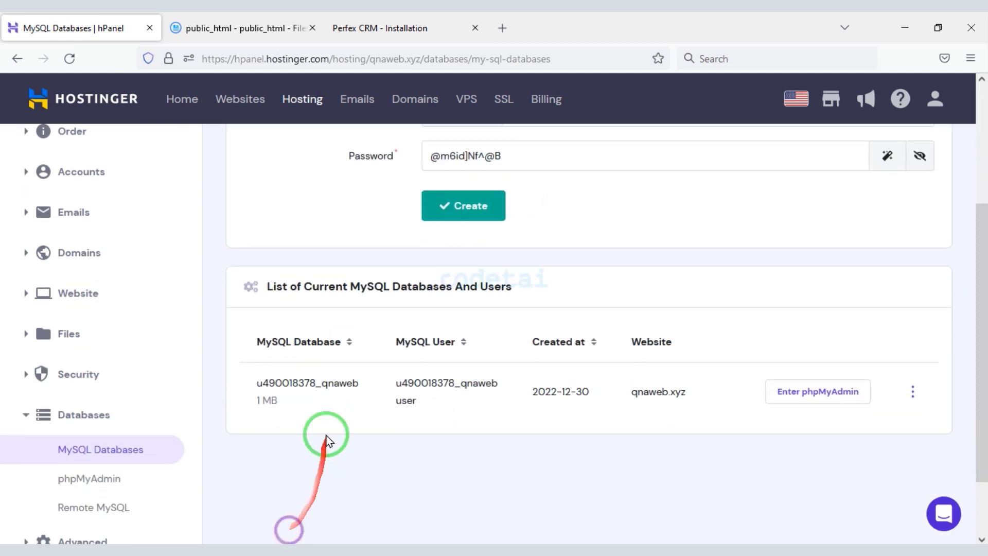
drag(357, 377, 256, 382)
right_click(302, 397)
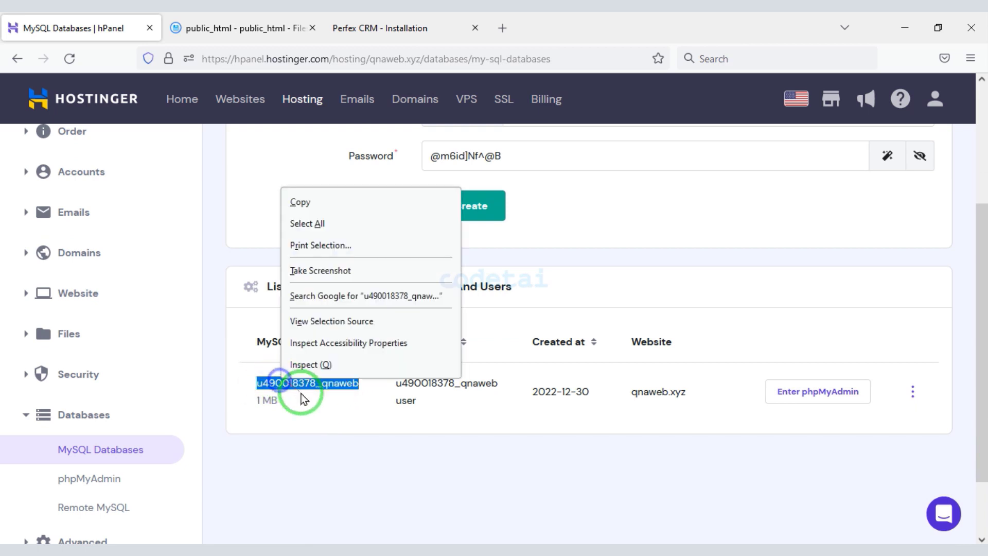
click(328, 202)
click(394, 28)
click(254, 324)
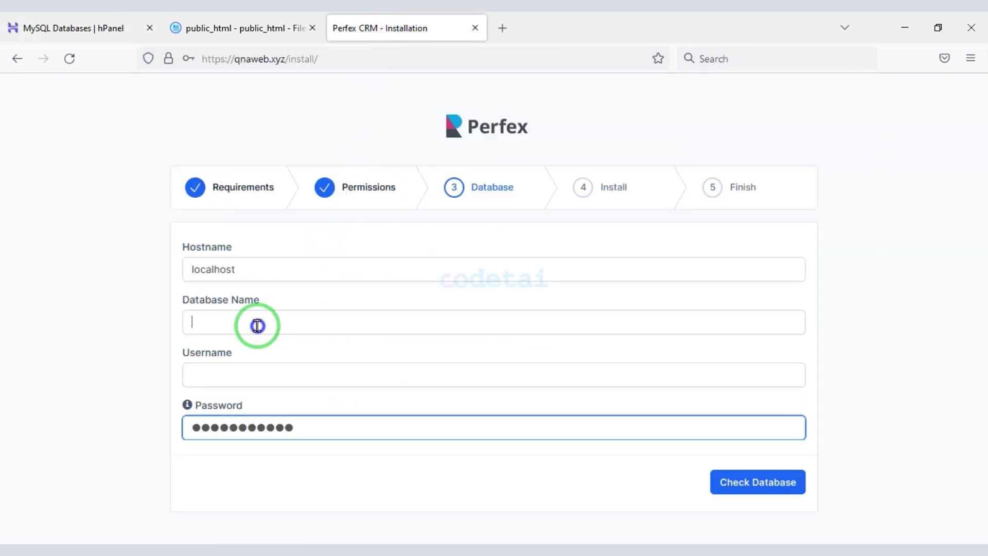
right_click(259, 322)
click(311, 194)
Copy the database user name from hPanel into the installer's Username field.
click(98, 26)
click(495, 384)
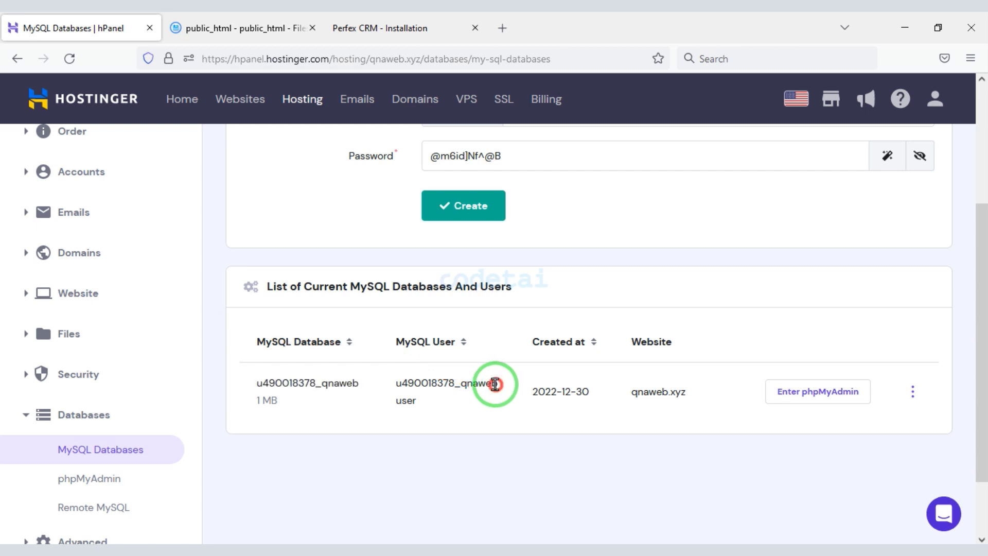
drag(436, 409, 399, 391)
right_click(418, 397)
click(432, 203)
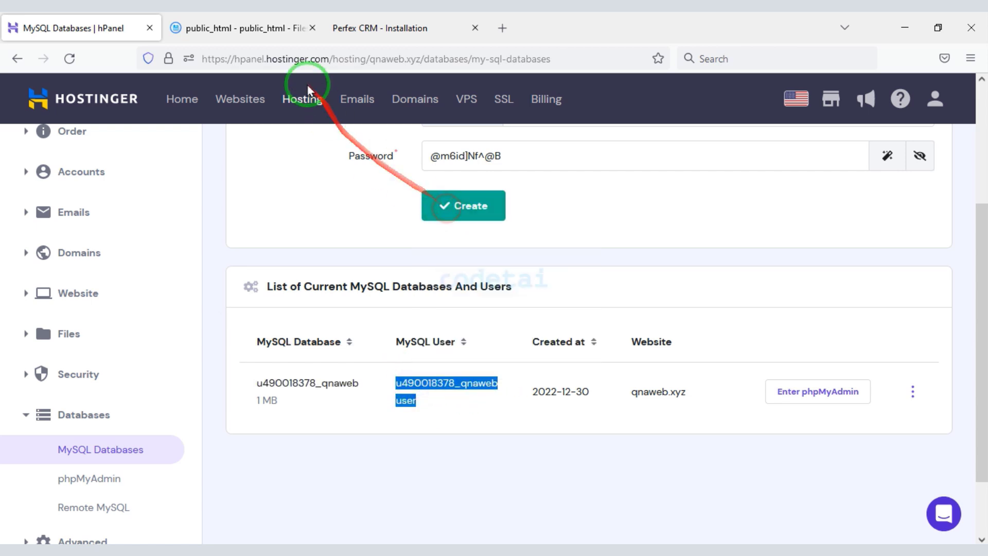
click(381, 28)
right_click(265, 375)
click(325, 251)
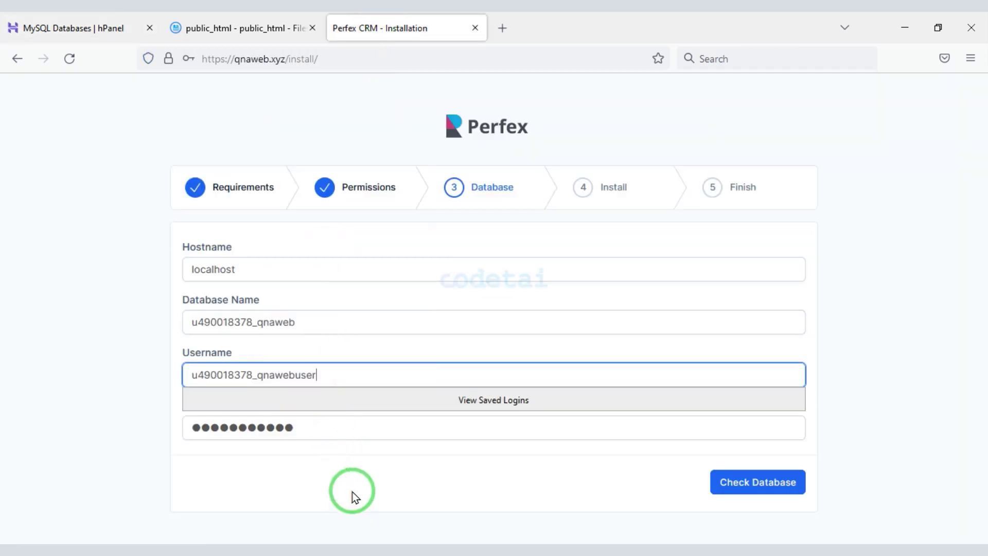
click(742, 499)
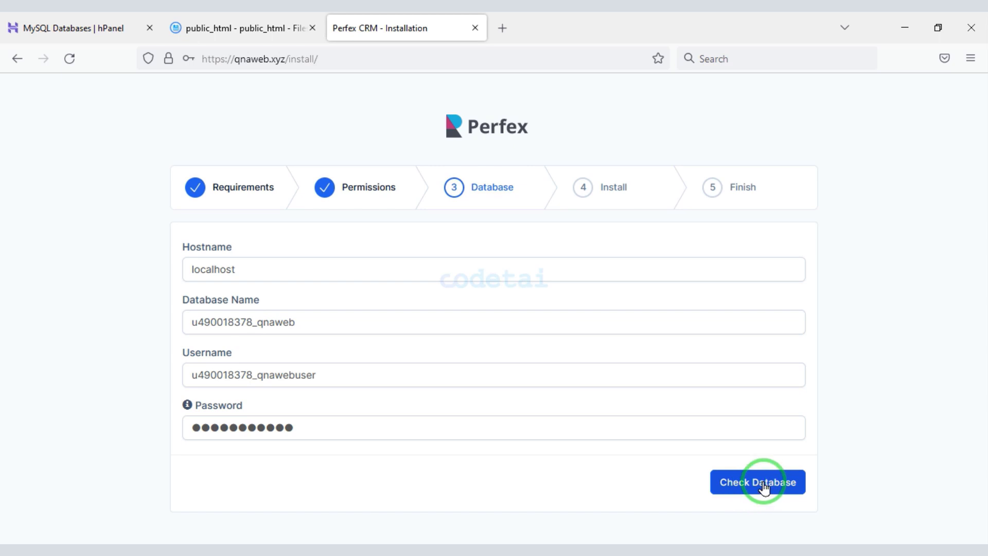
Pass the database check and enter the admin's first name, last name and e-mail.
click(430, 347)
scroll(430, 346, down, 2)
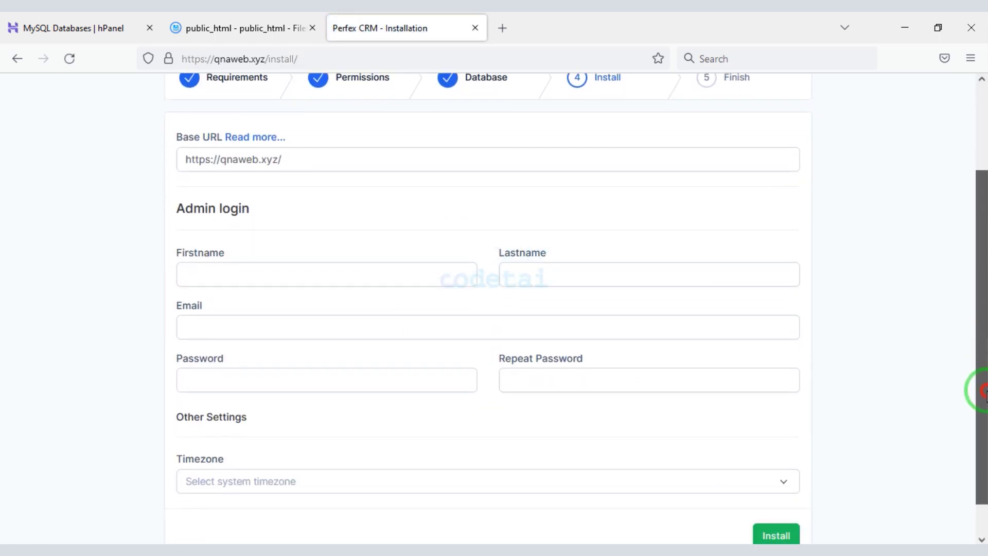
drag(983, 391, 982, 420)
click(251, 231)
click(615, 225)
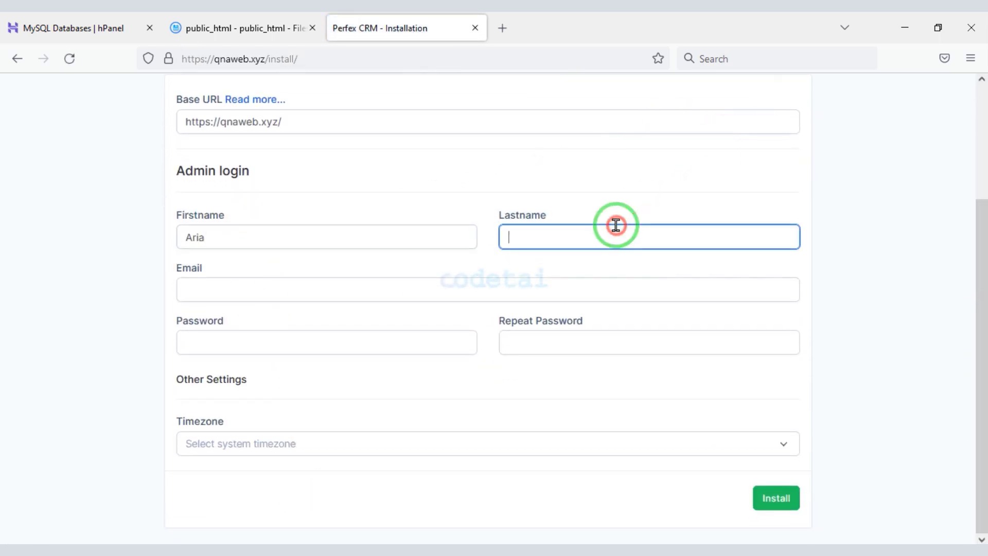
click(276, 282)
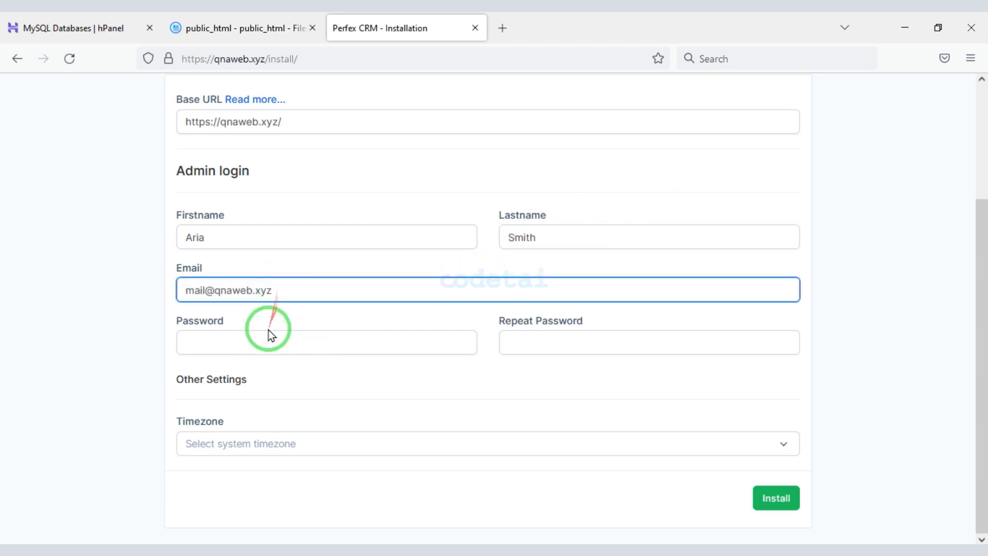
Set and repeat the admin password, choose the UTC timezone, and launch the installation.
click(266, 344)
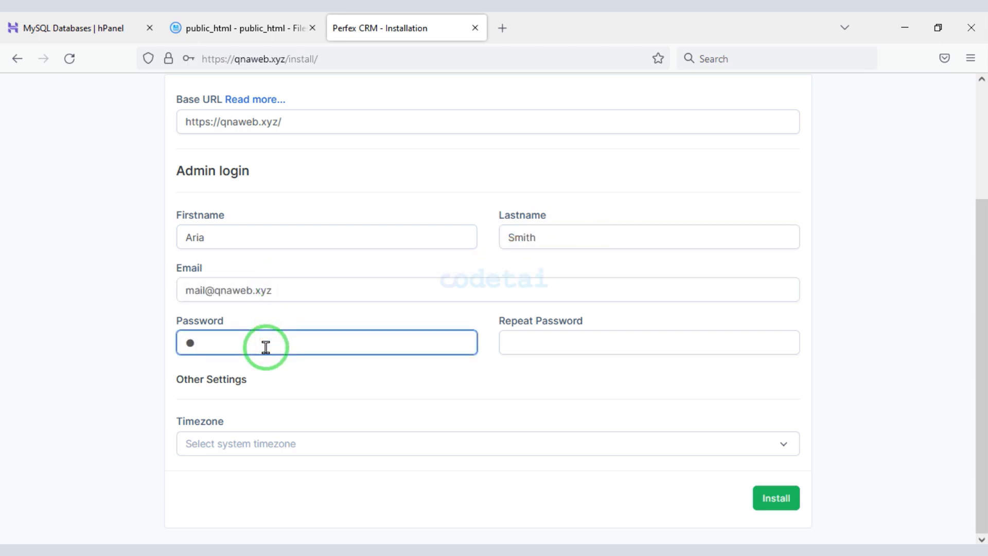
click(514, 345)
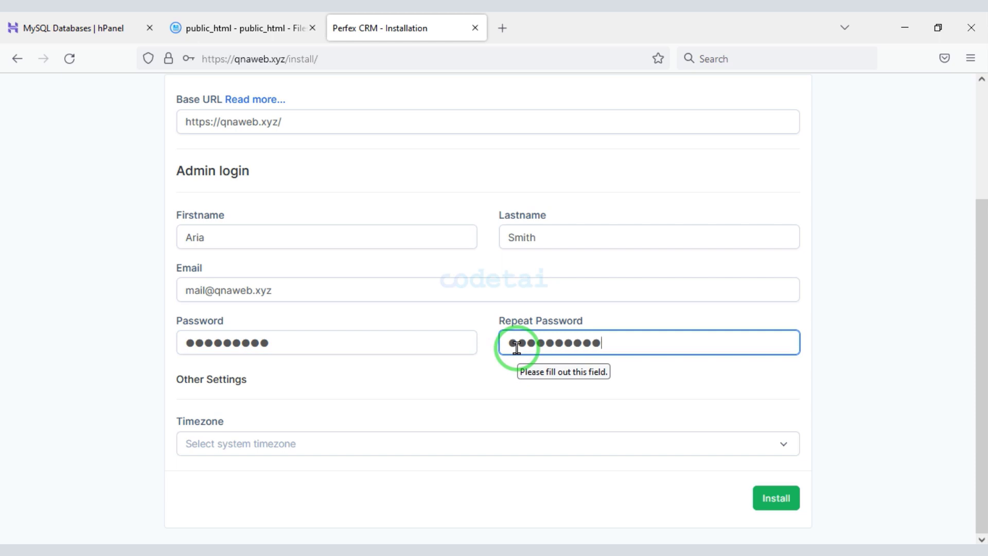
click(396, 443)
text(utc)
click(236, 399)
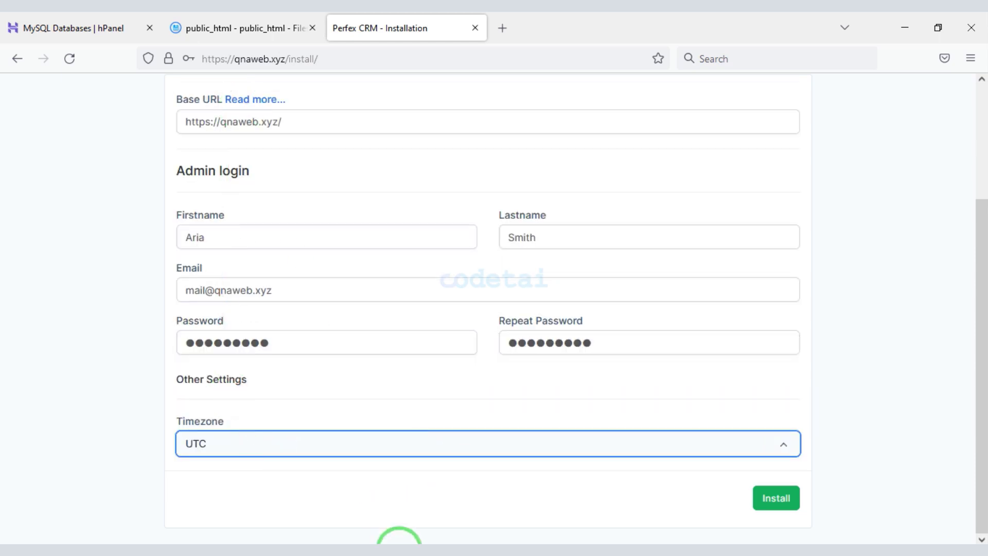
click(775, 509)
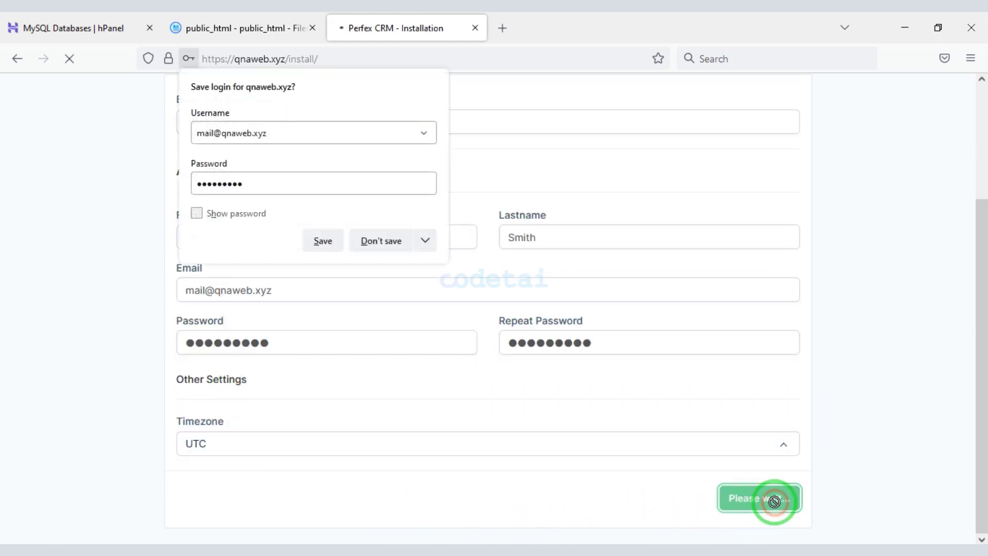
click(377, 242)
Delete the install folder from public_html and return to the installer's success page.
click(221, 33)
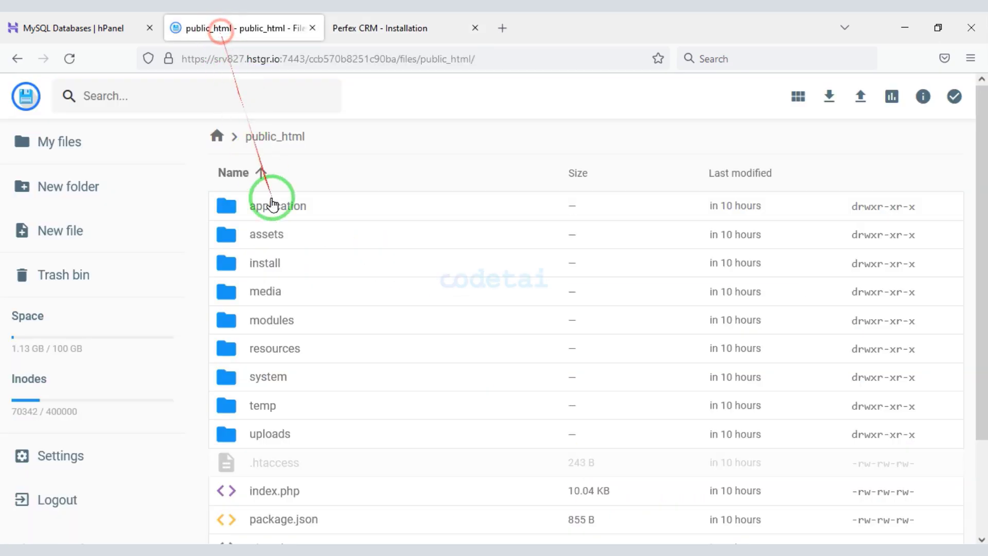
click(291, 262)
click(763, 111)
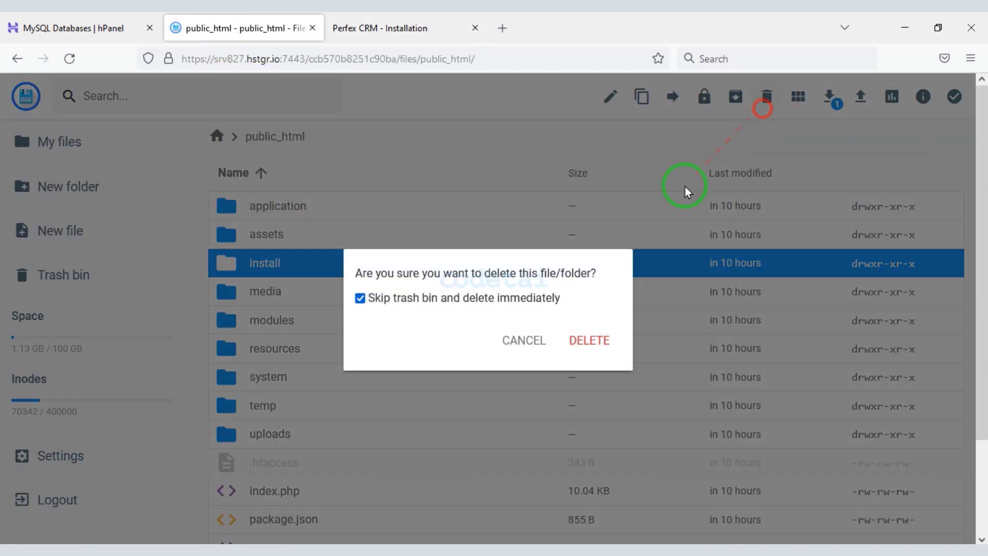
click(583, 344)
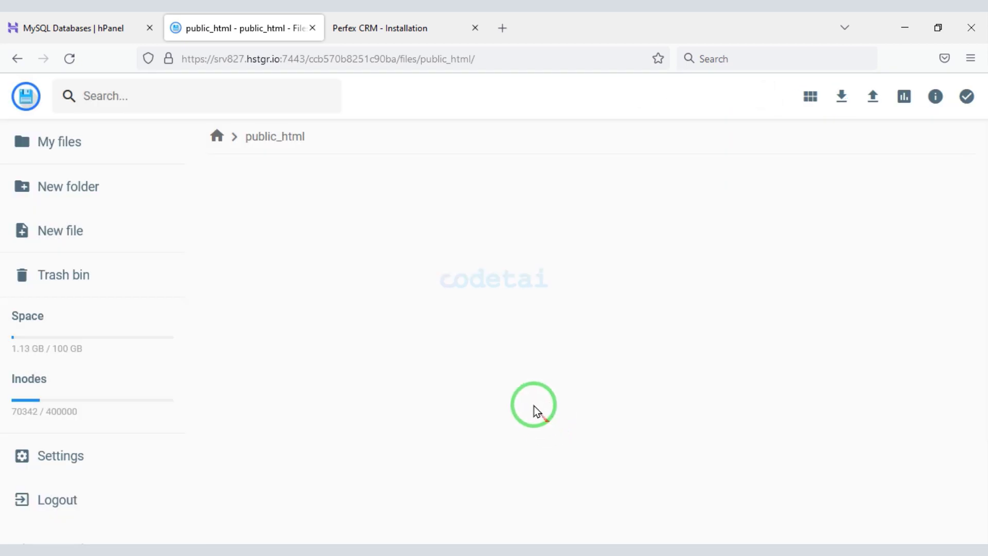
click(408, 28)
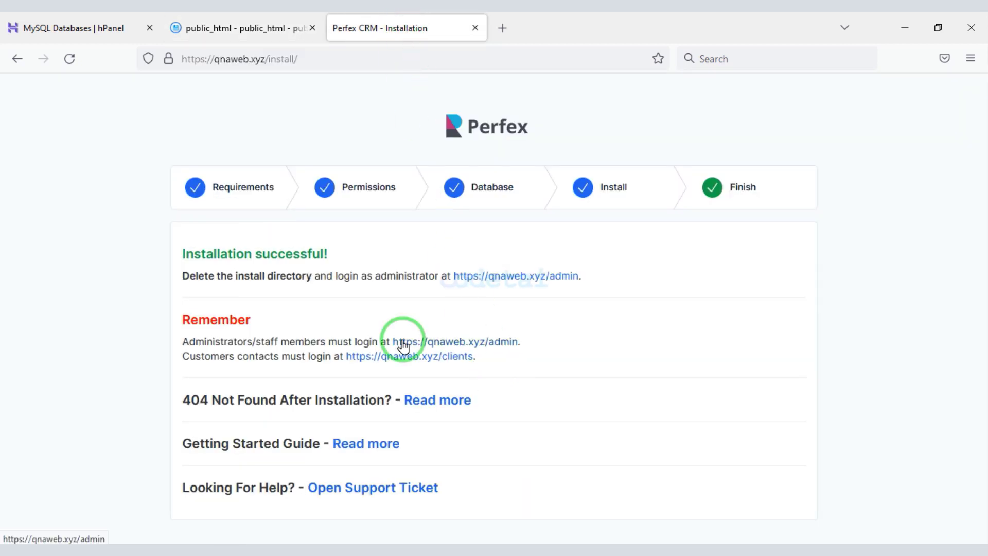
click(519, 285)
click(475, 29)
click(431, 275)
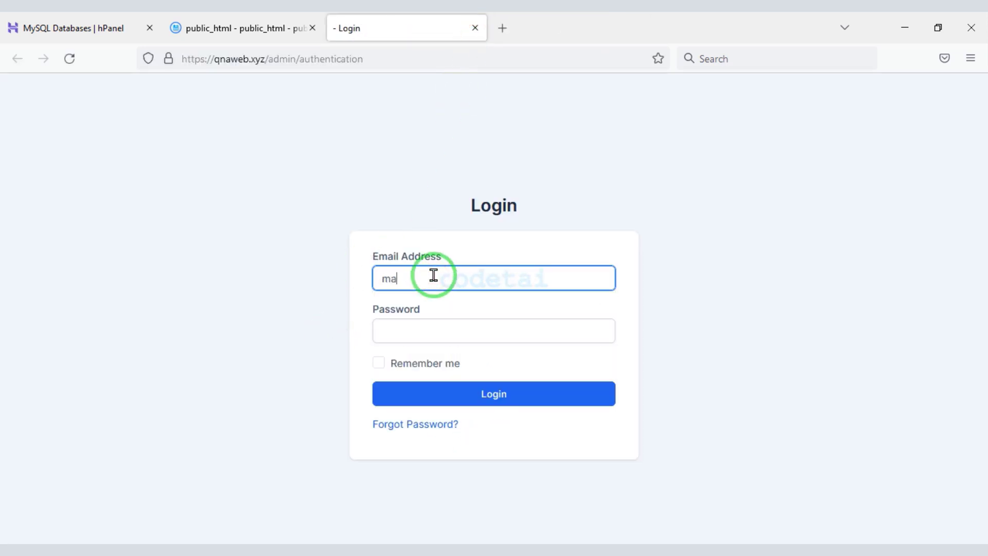
click(450, 326)
click(378, 362)
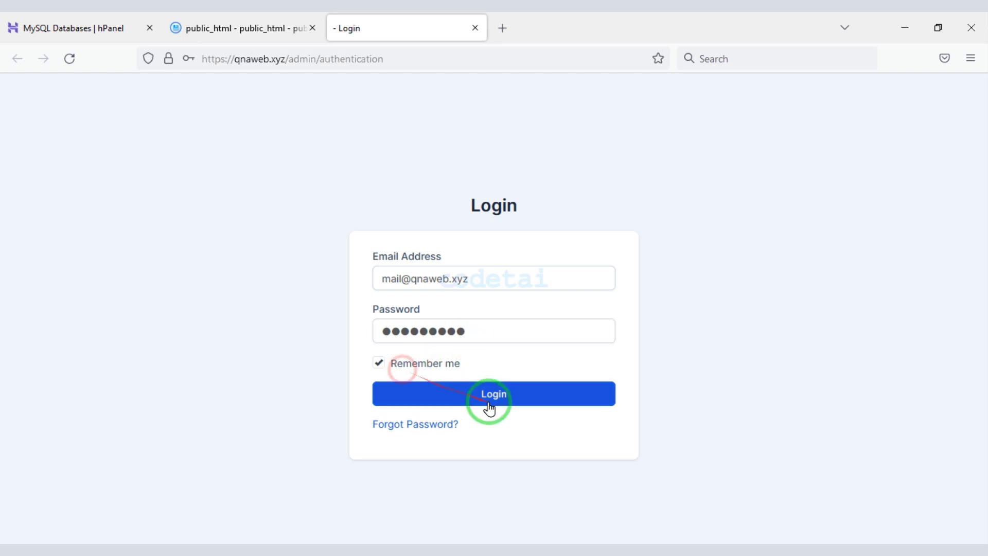
click(491, 398)
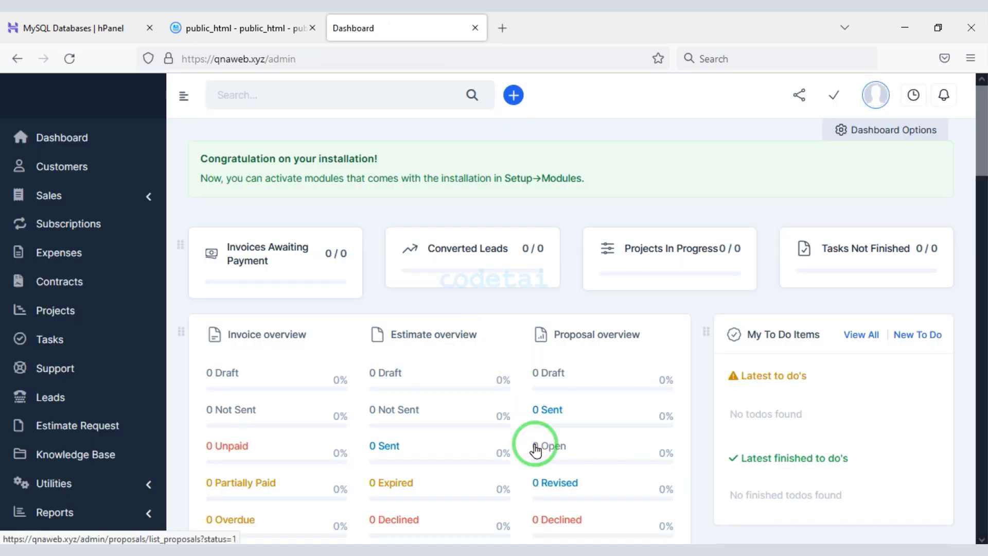
scroll(535, 449, down, 7)
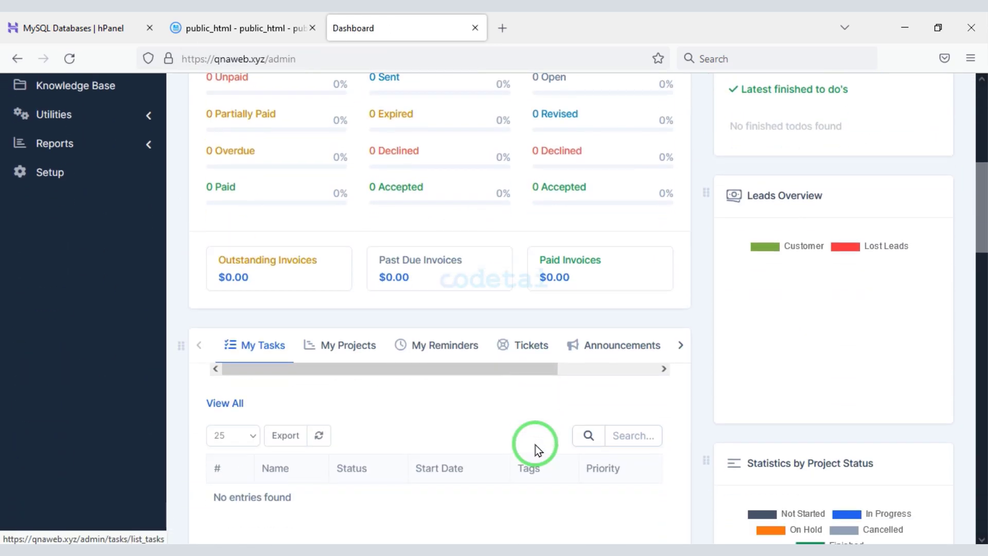
scroll(535, 445, down, 20)
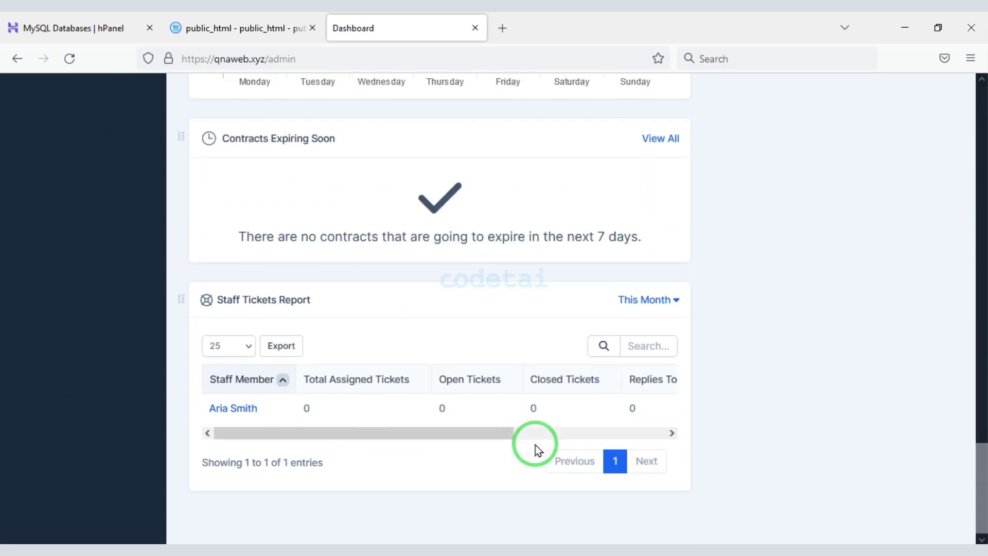
scroll(535, 448, up, 15)
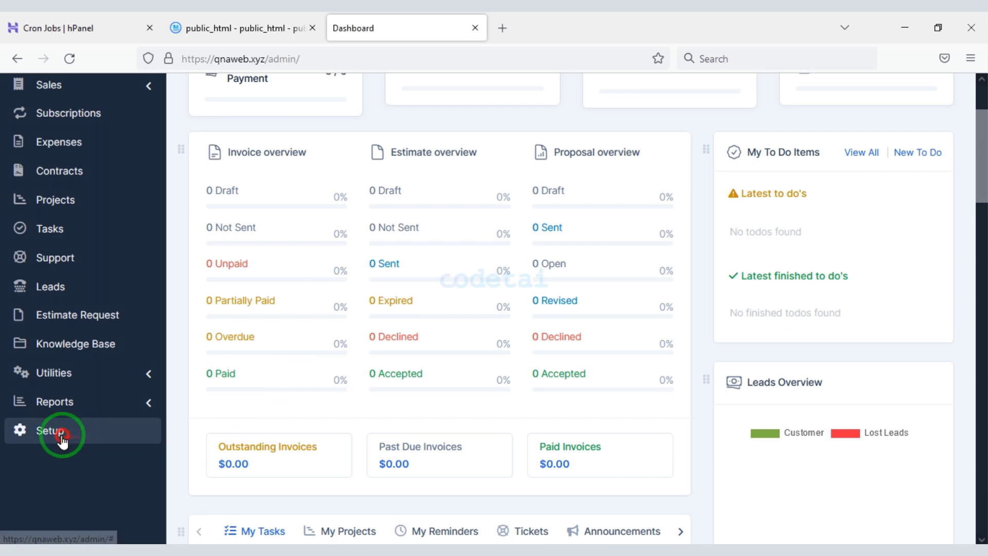
click(62, 435)
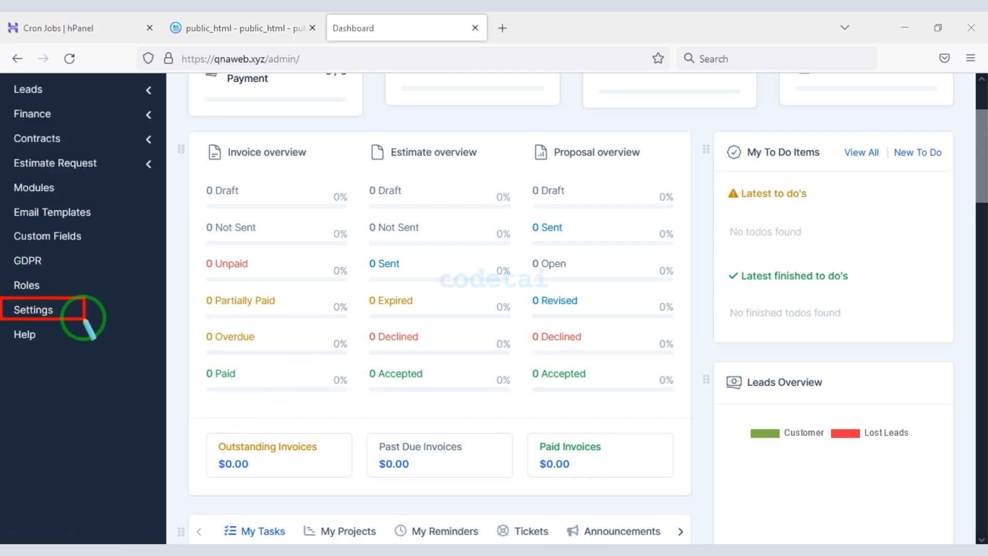
click(64, 324)
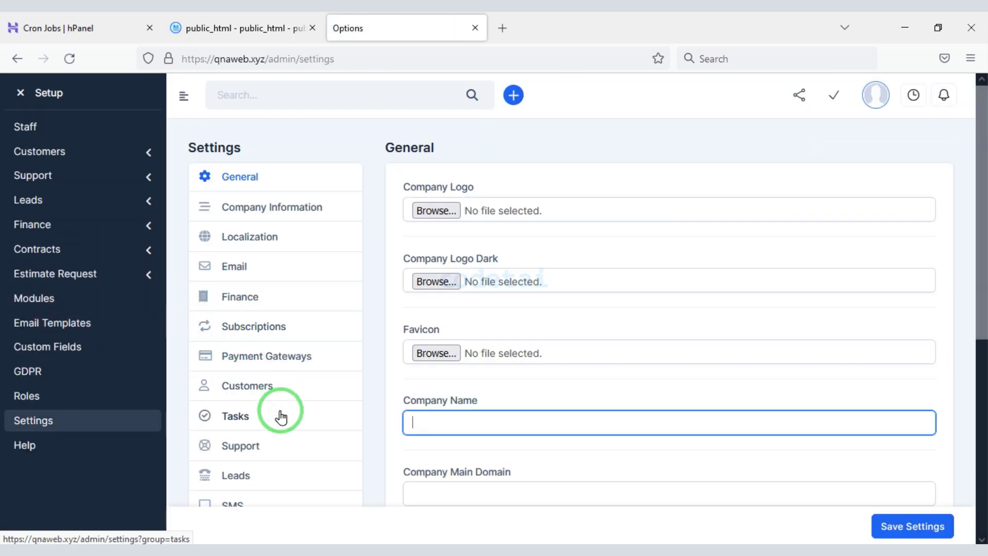
scroll(365, 399, down, 6)
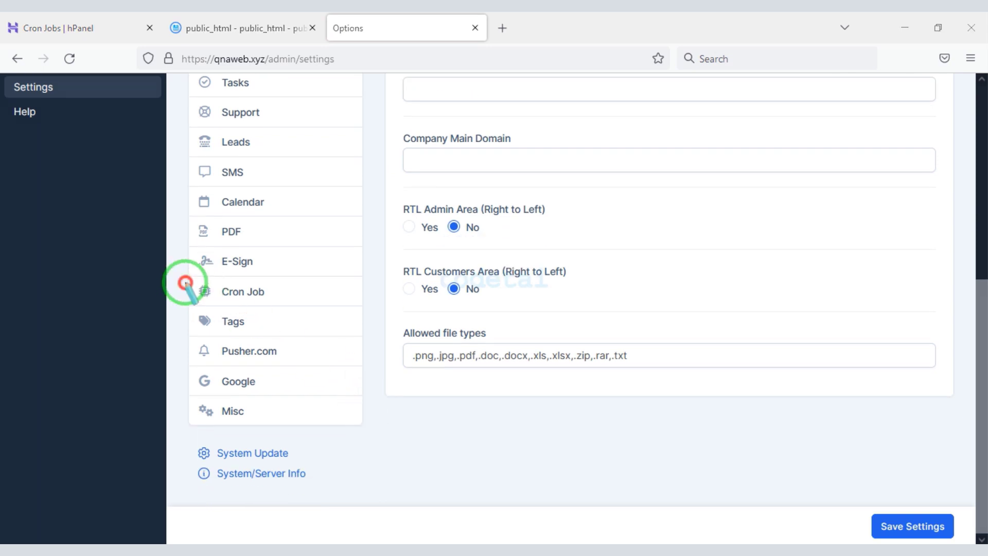
click(292, 301)
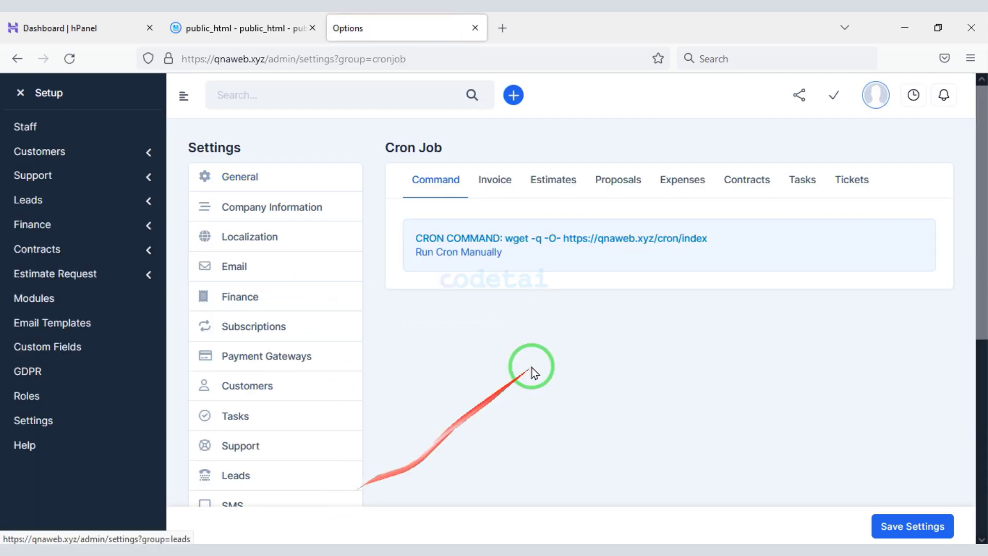
drag(717, 239, 624, 236)
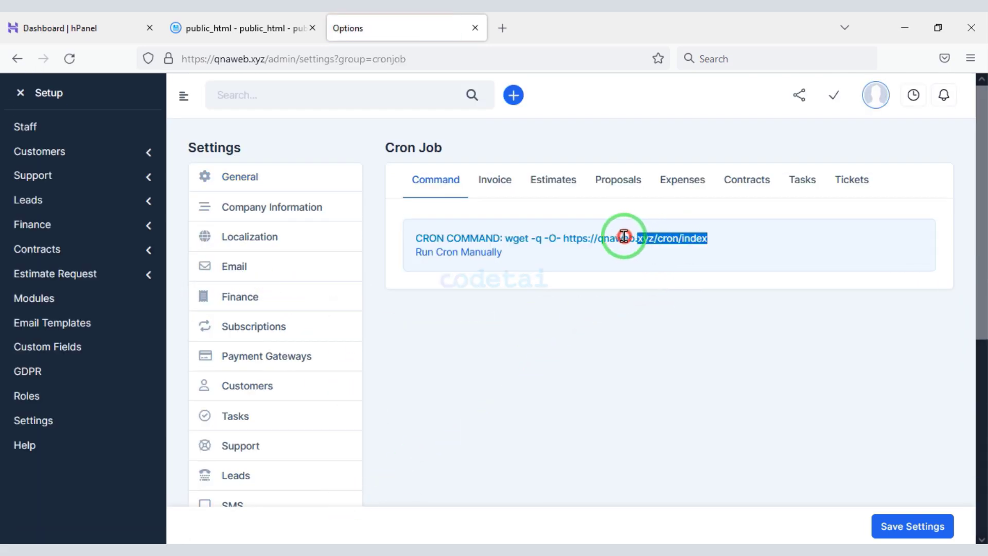
right_click(522, 239)
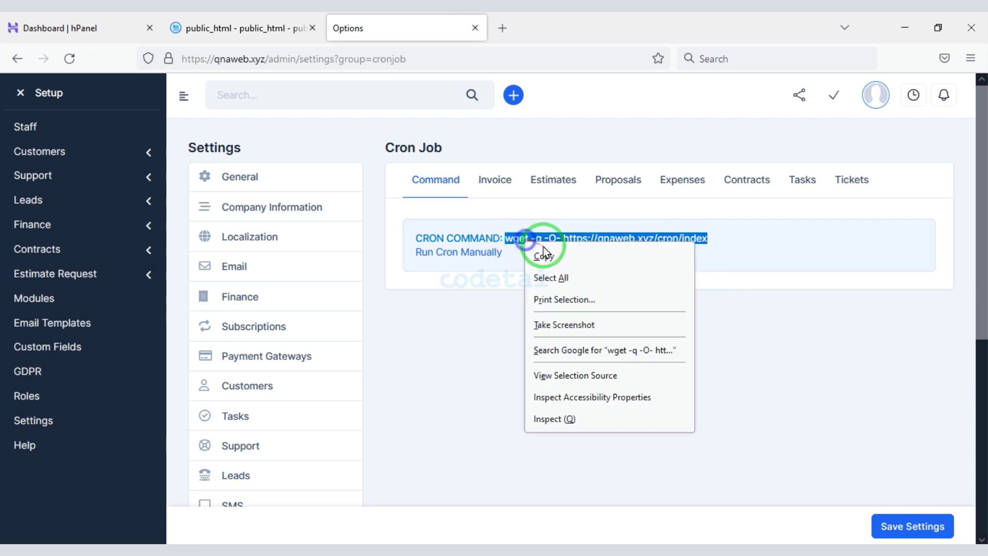
click(547, 255)
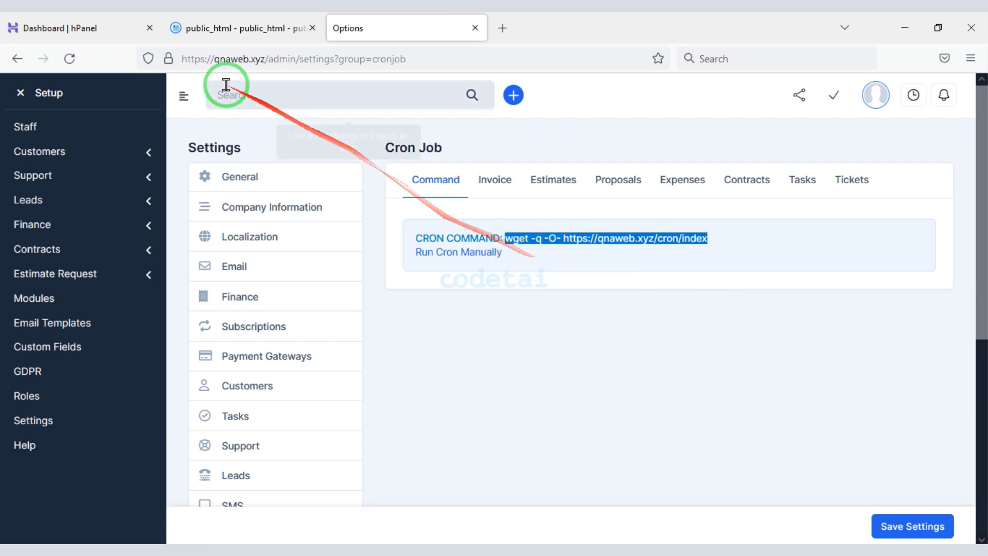
click(66, 29)
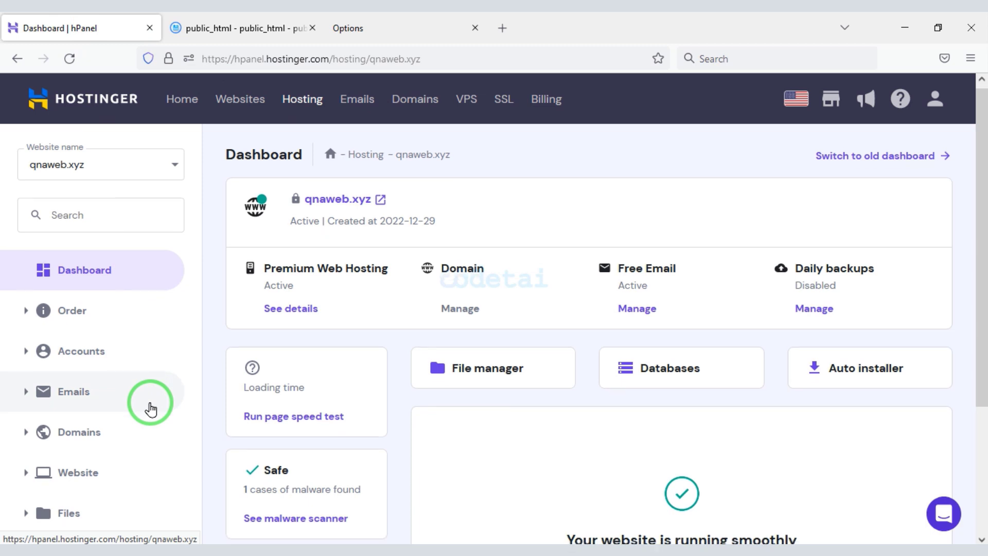
Go to the Cron Jobs page under hPanel's Advanced section.
scroll(150, 412, down, 3)
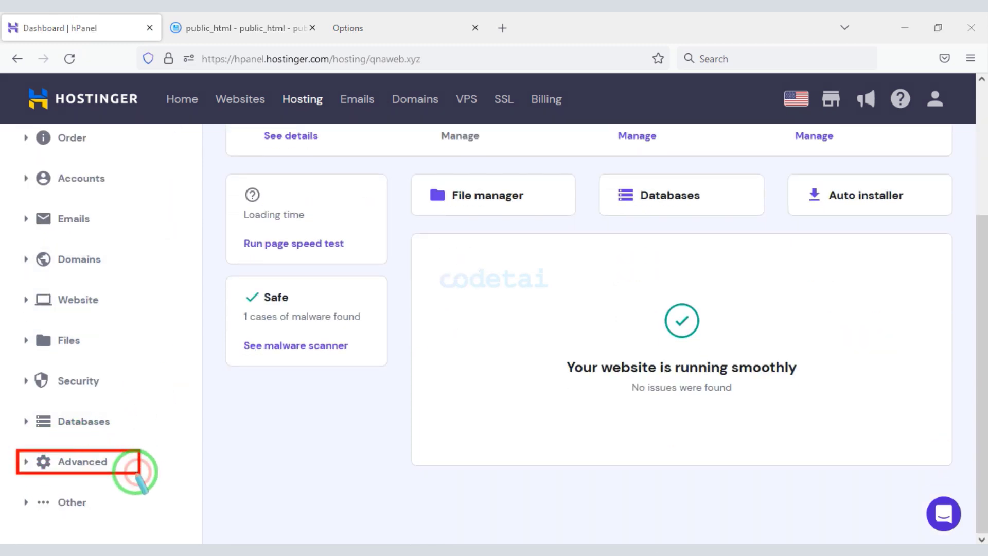
click(95, 462)
scroll(113, 490, down, 1)
scroll(113, 490, down, 1)
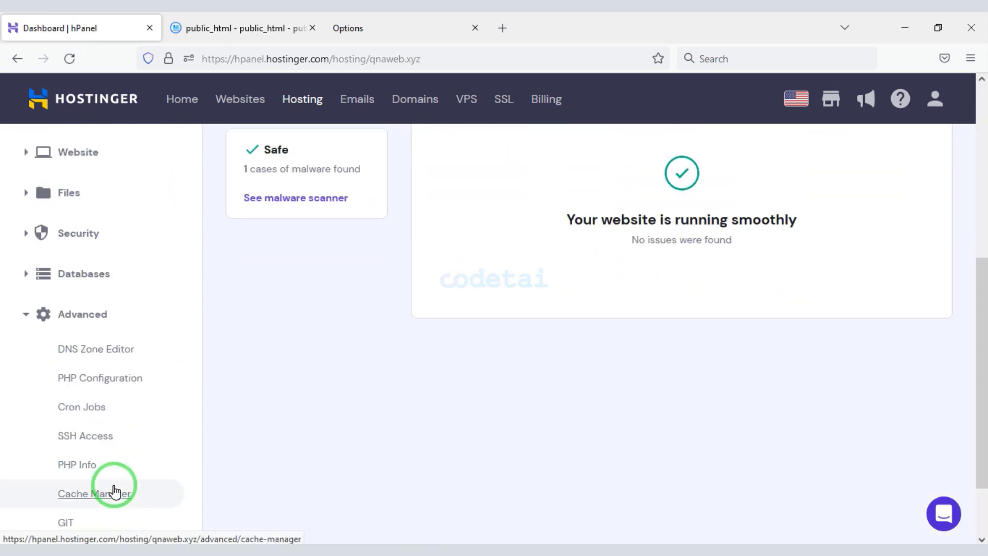
drag(39, 395, 121, 420)
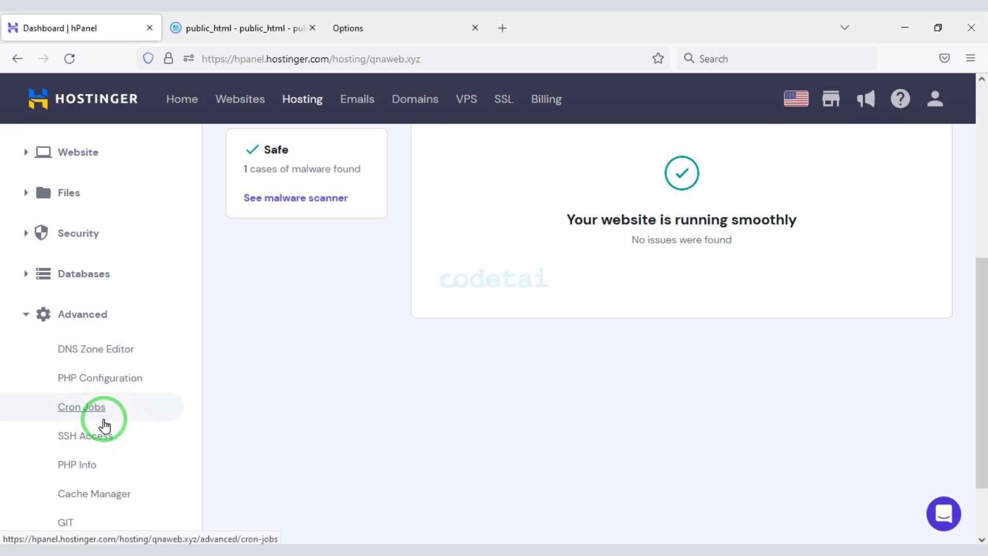
click(84, 407)
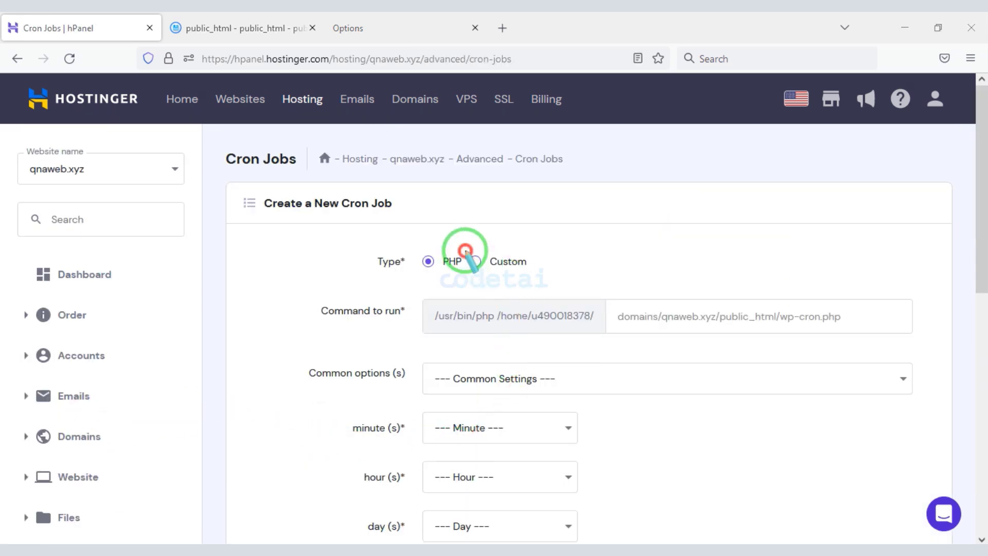
Save a Custom cron job running the Perfex wget command once an hour (0 * * * *).
drag(465, 251, 541, 280)
click(499, 263)
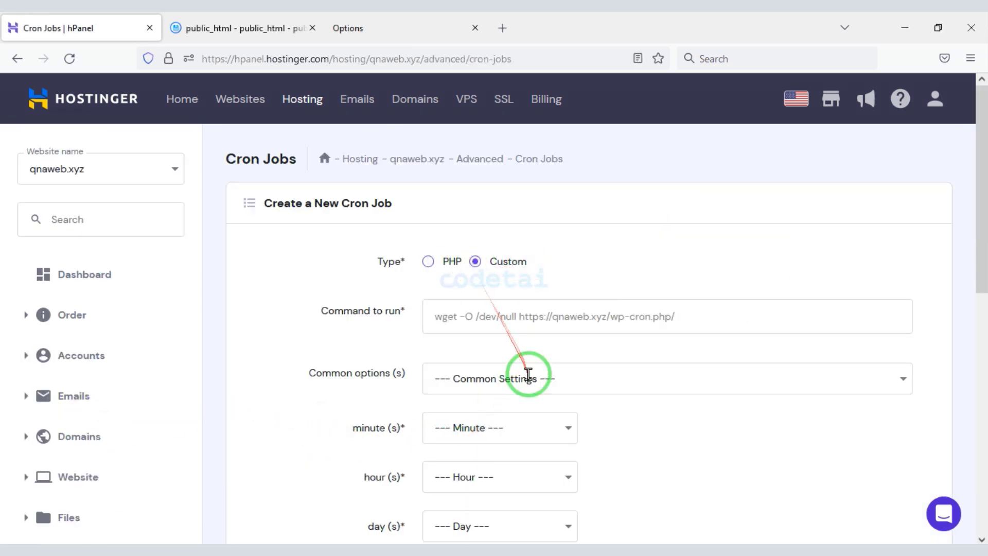
click(495, 321)
scroll(591, 396, down, 1)
click(575, 307)
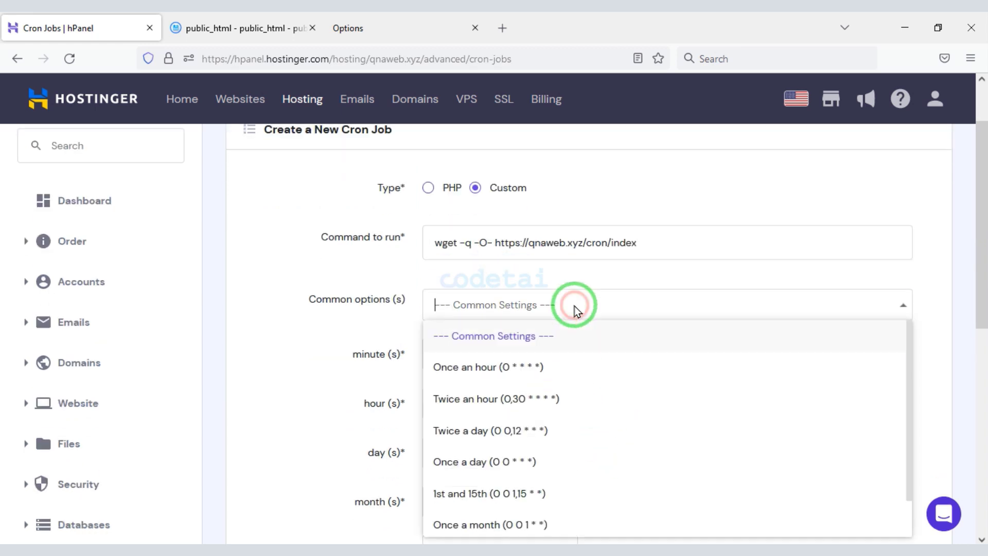
scroll(525, 452, down, 1)
scroll(522, 427, down, 1)
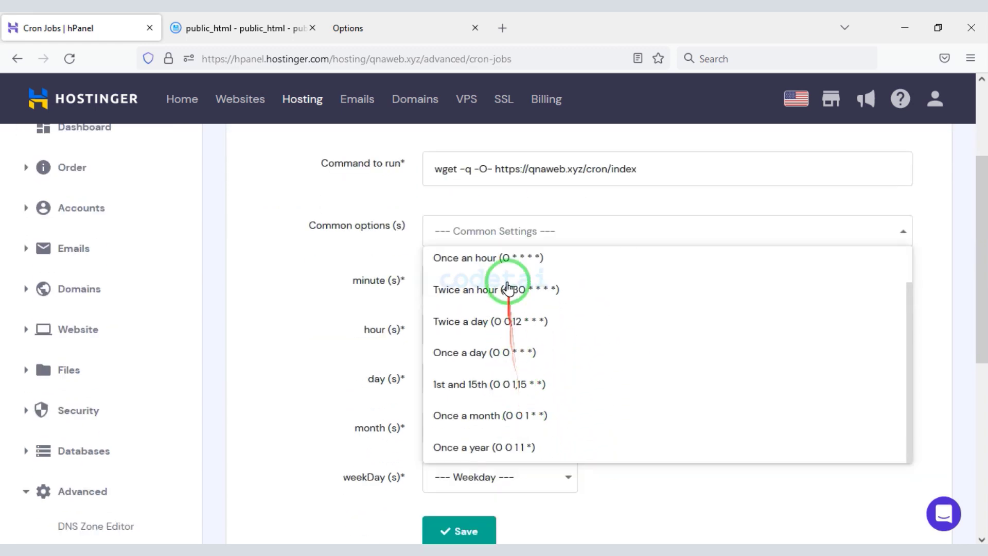
click(502, 256)
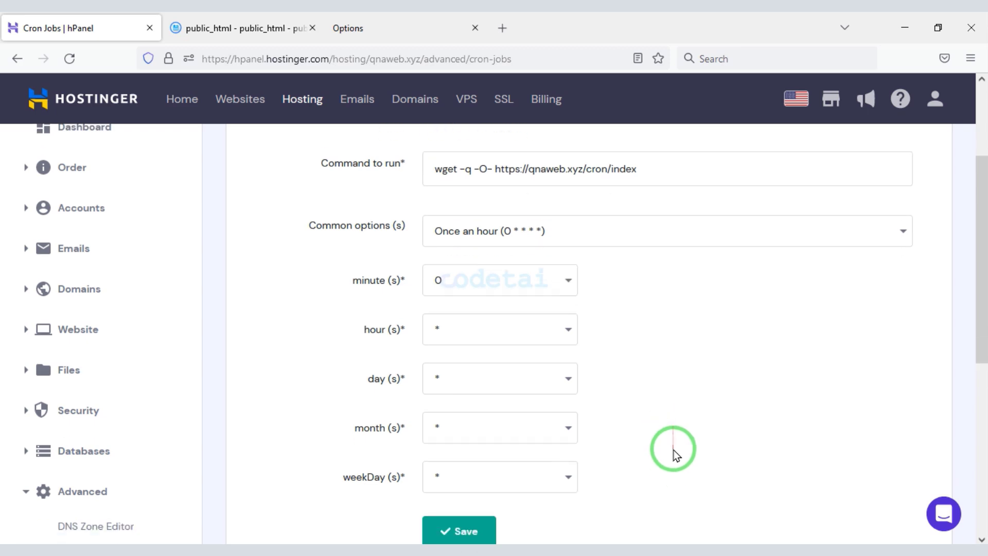
click(480, 535)
scroll(596, 513, down, 5)
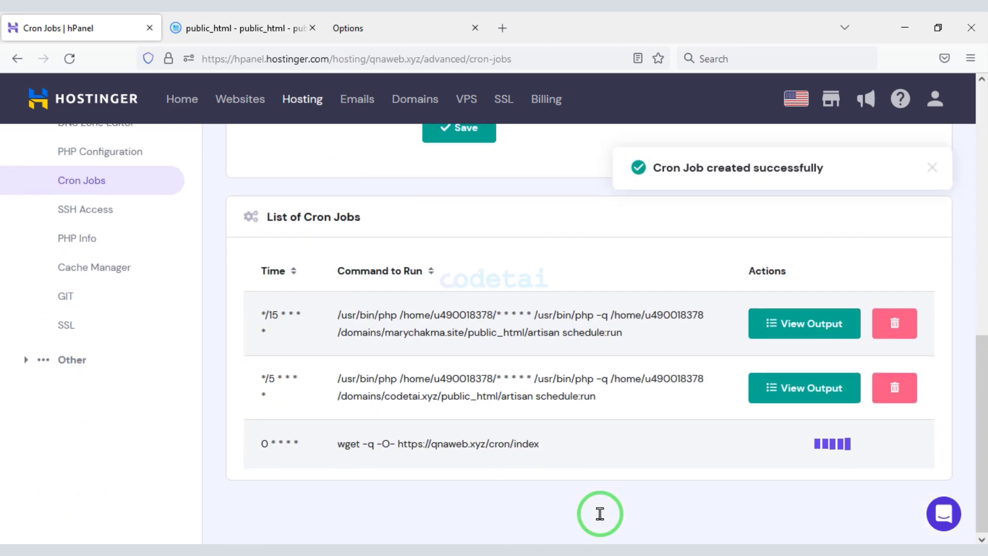
mouse_move(370, 425)
mouse_down()
mouse_move(959, 470)
mouse_move(946, 474)
mouse_up()
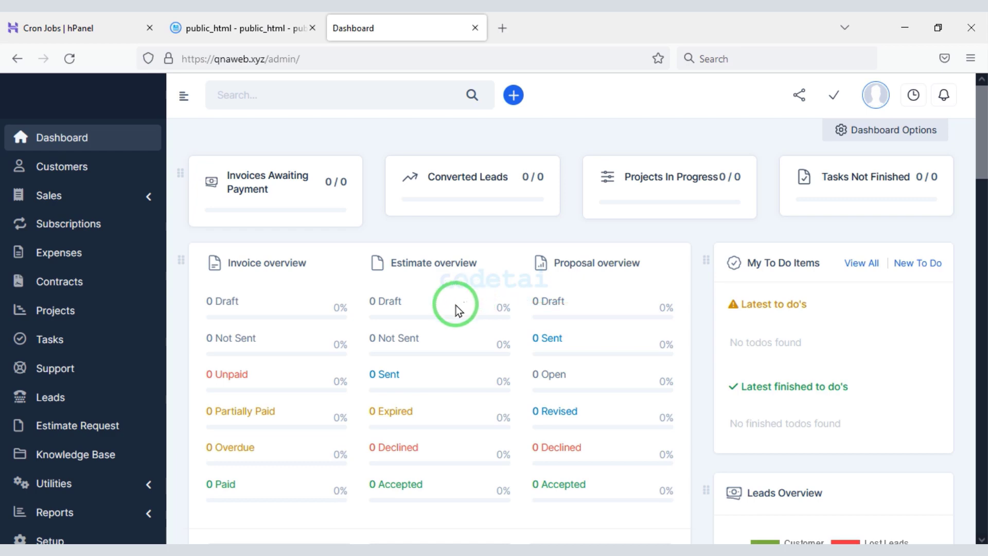
scroll(458, 310, down, 1)
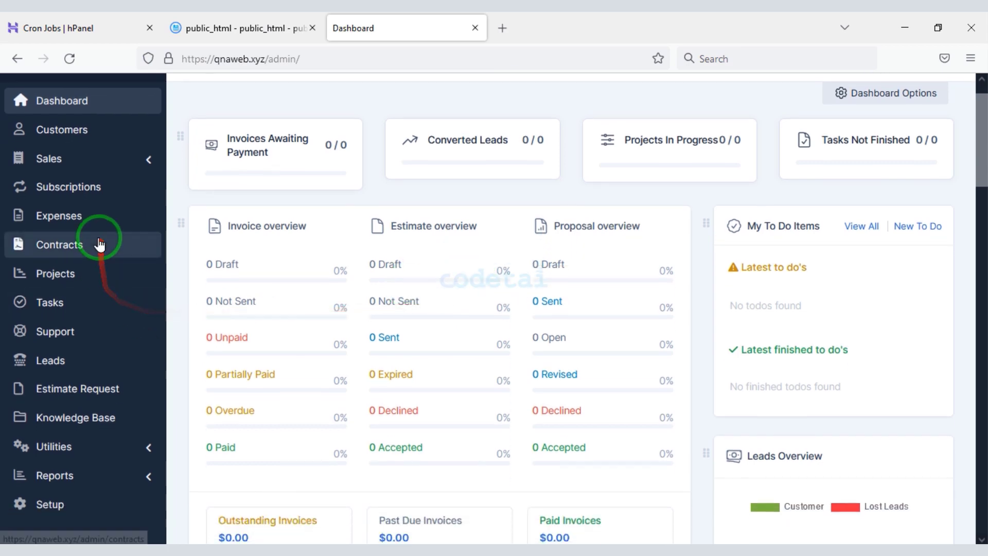
scroll(331, 341, down, 2)
scroll(412, 455, down, 8)
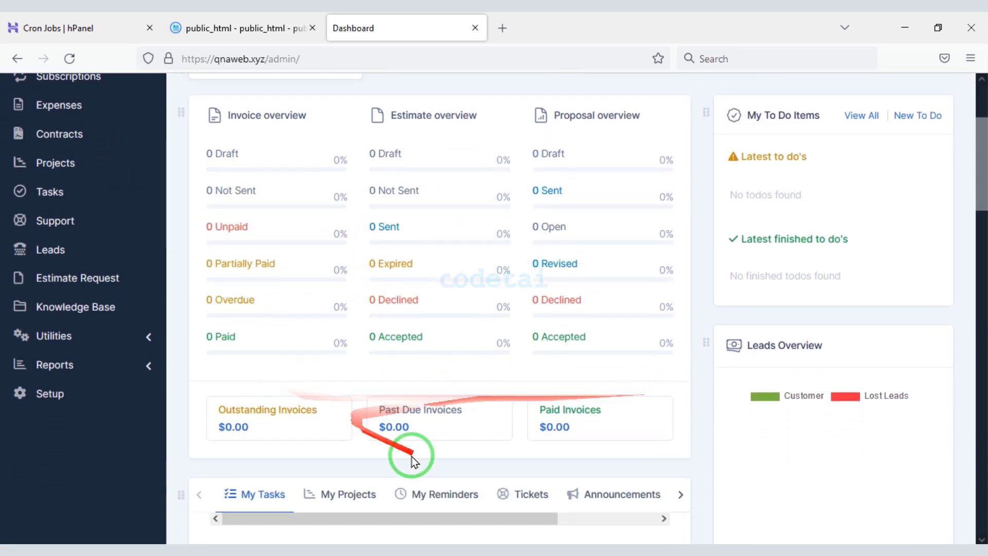
scroll(602, 489, down, 20)
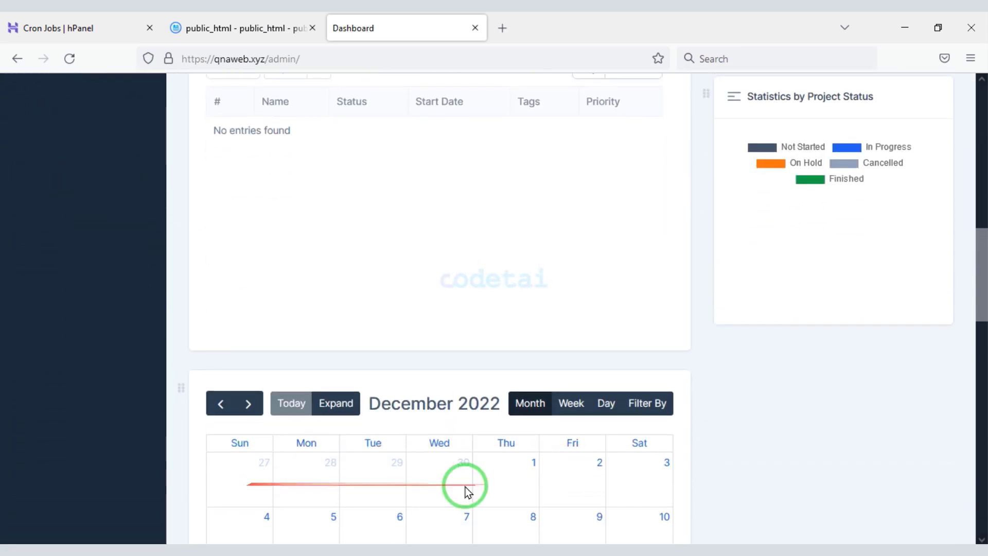
scroll(385, 498, up, 20)
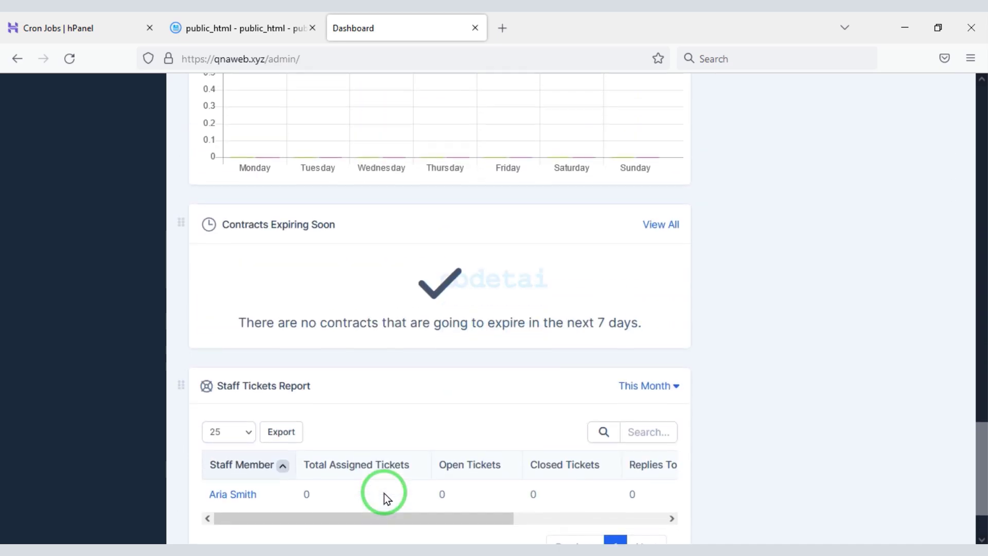
click(54, 198)
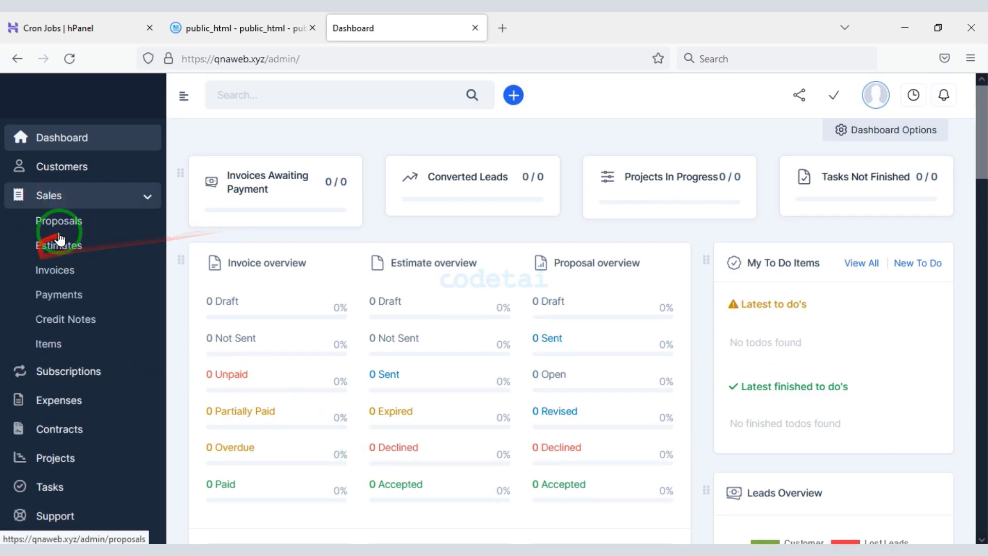
click(44, 222)
click(72, 222)
scroll(101, 326, down, 1)
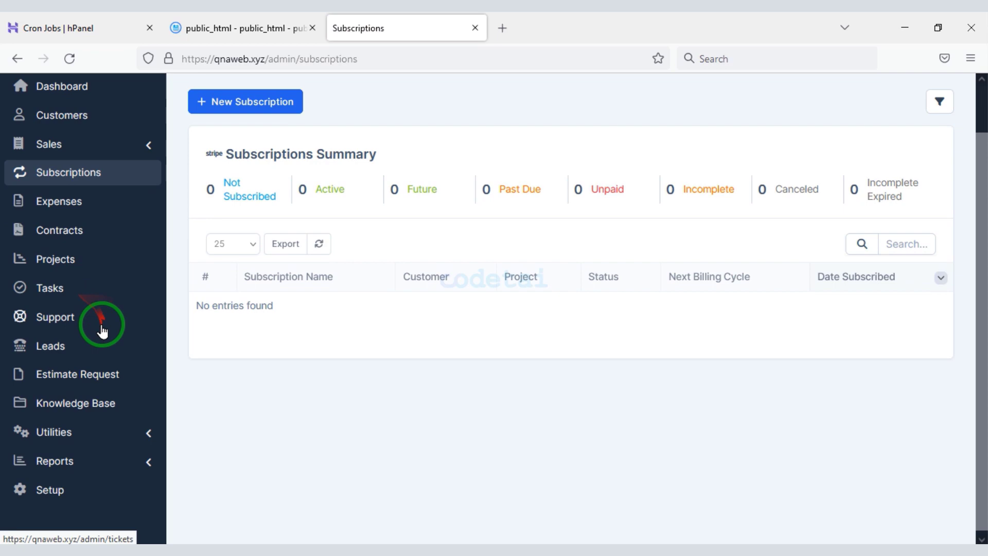
click(105, 265)
click(90, 297)
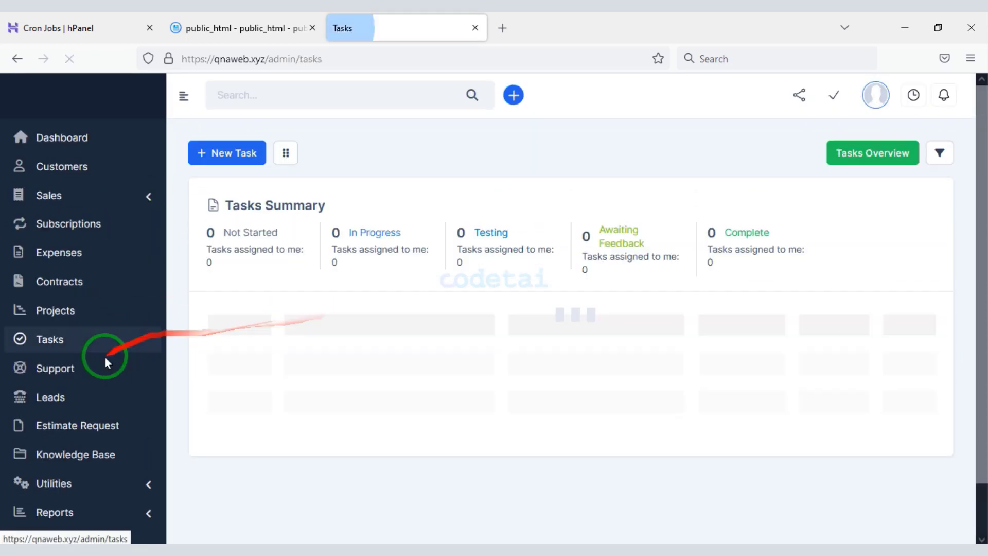
scroll(154, 381, down, 1)
click(92, 321)
scroll(216, 427, down, 1)
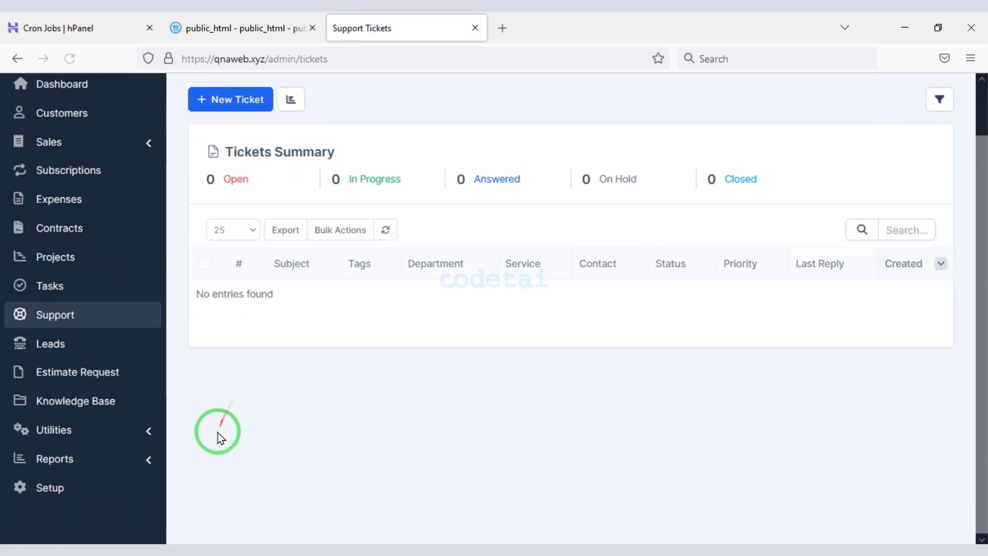
click(98, 431)
click(88, 456)
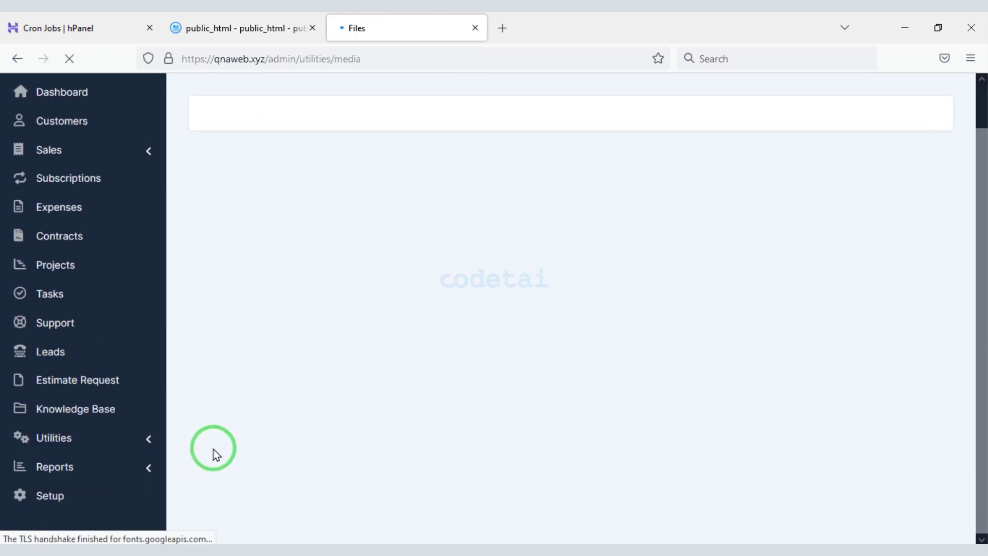
click(61, 94)
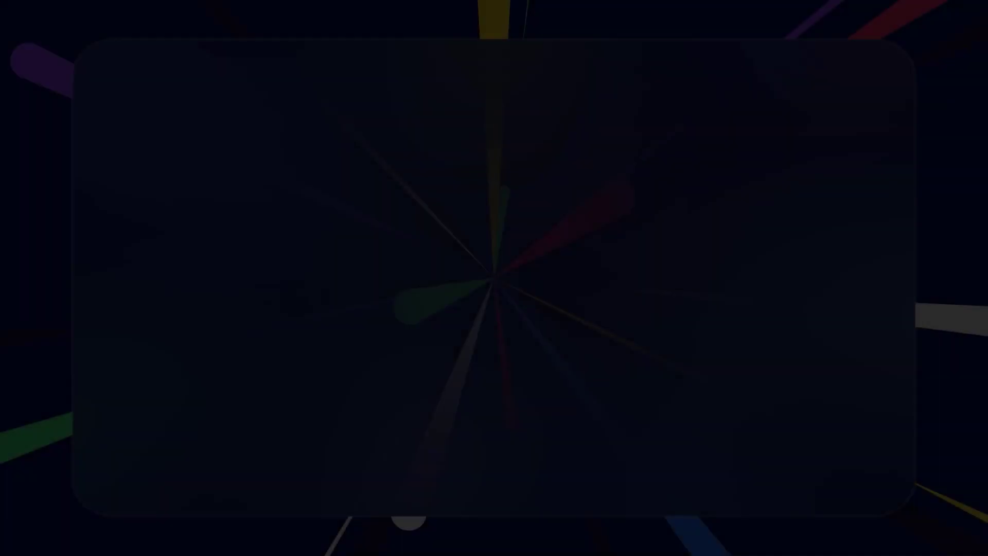